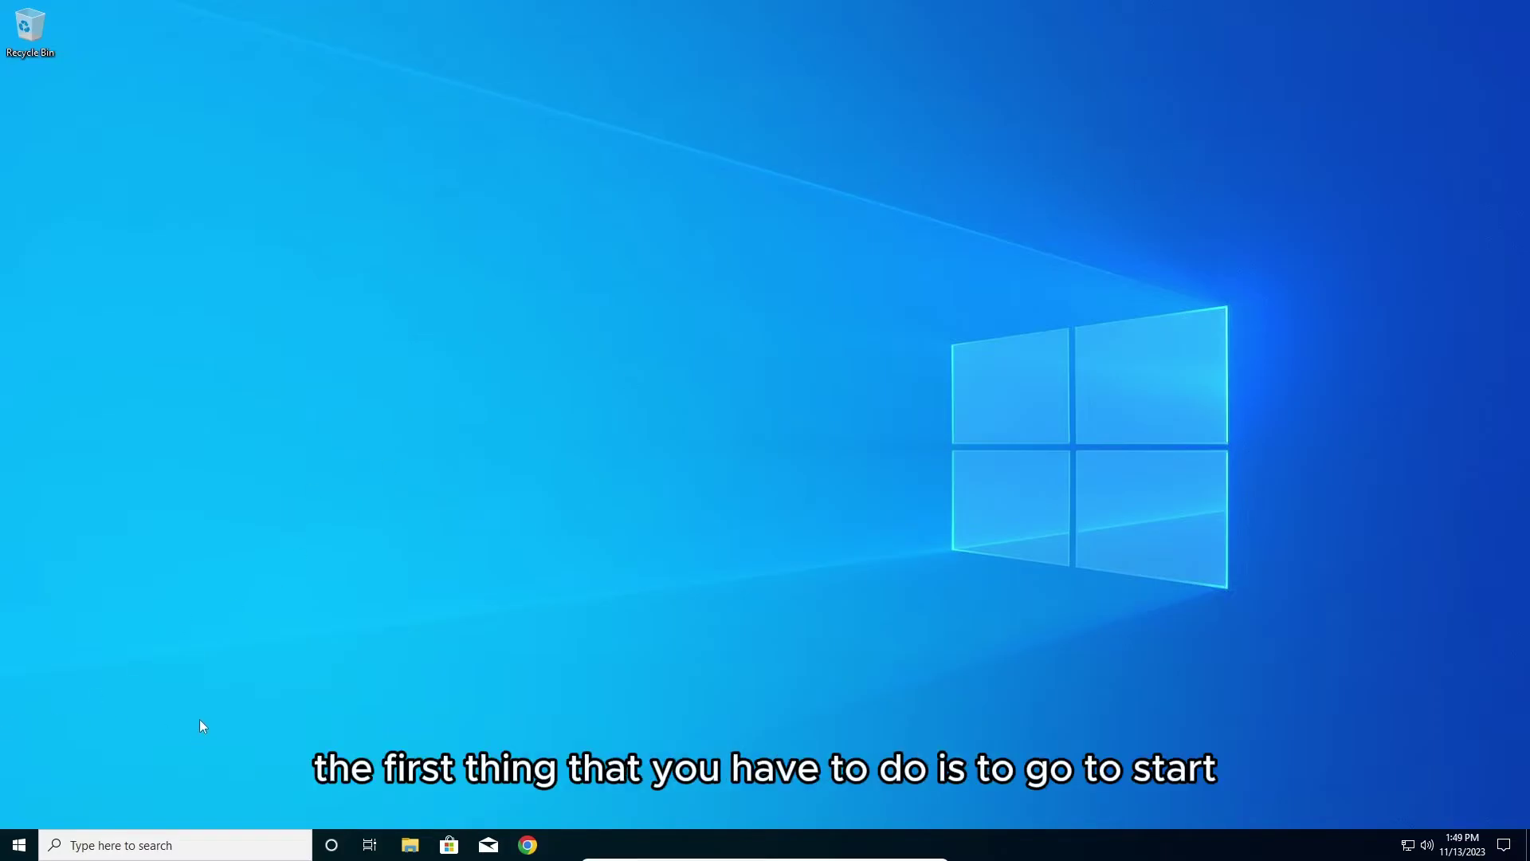
Search the Start menu for 'control panel' and open Control Panel
{"action": "left_click", "coordinate": [19, 845]}
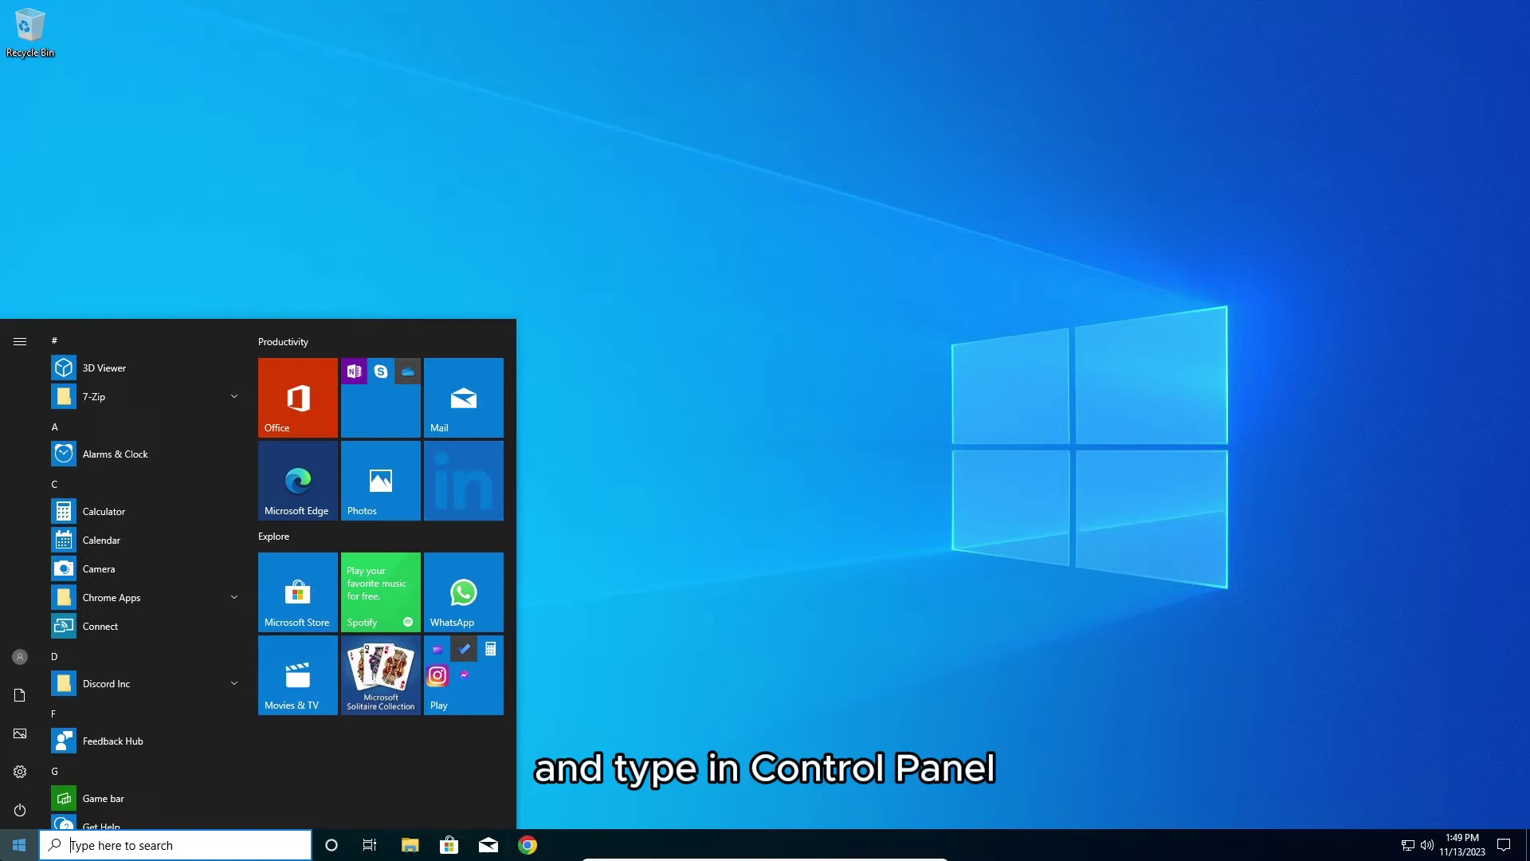
{"action": "type", "text": "contr"}
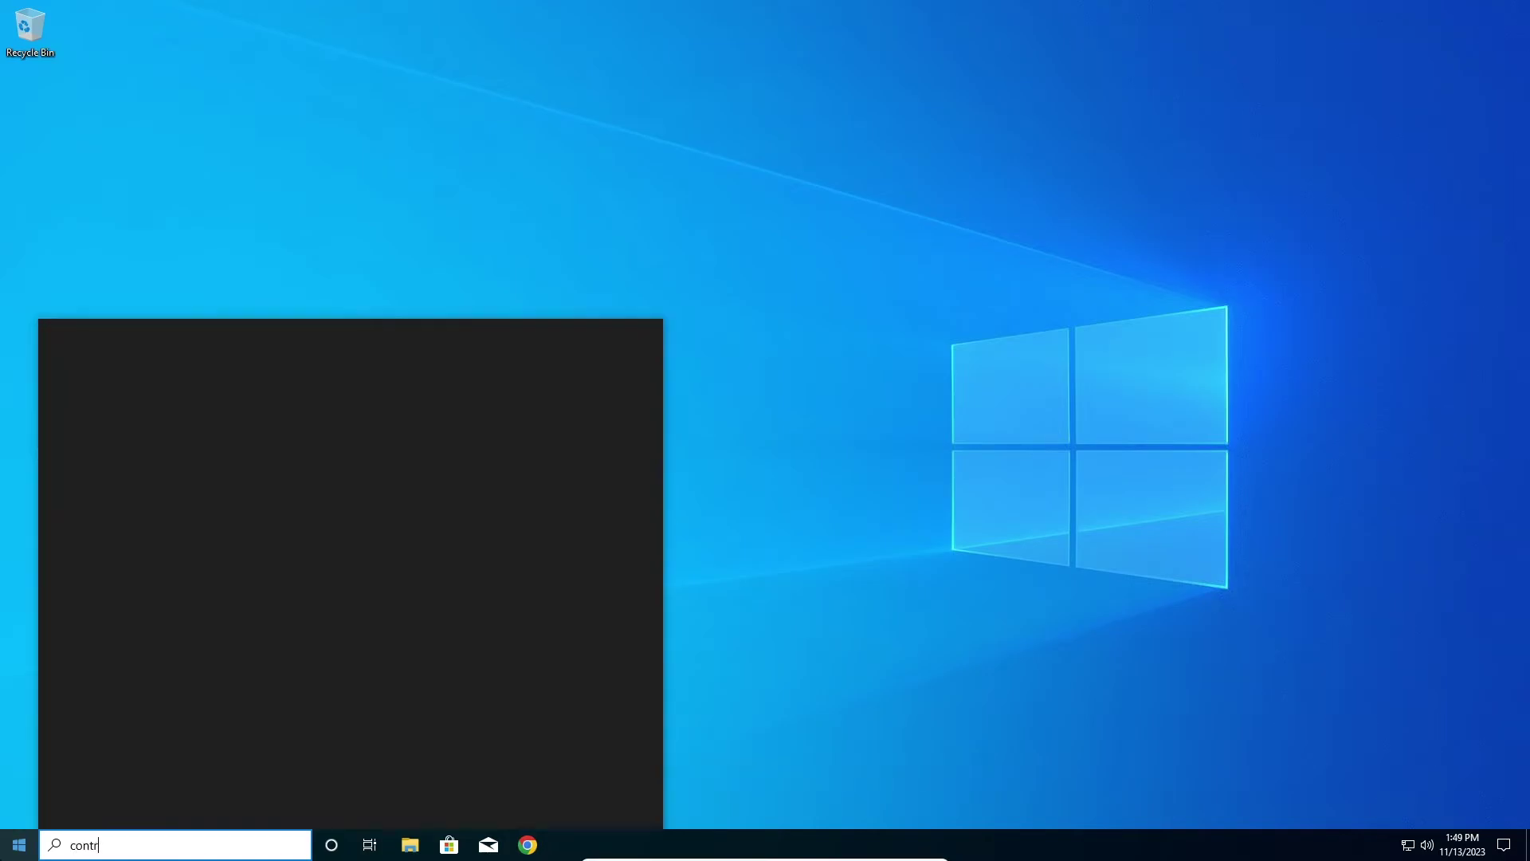
{"action": "type", "text": "ol panel"}
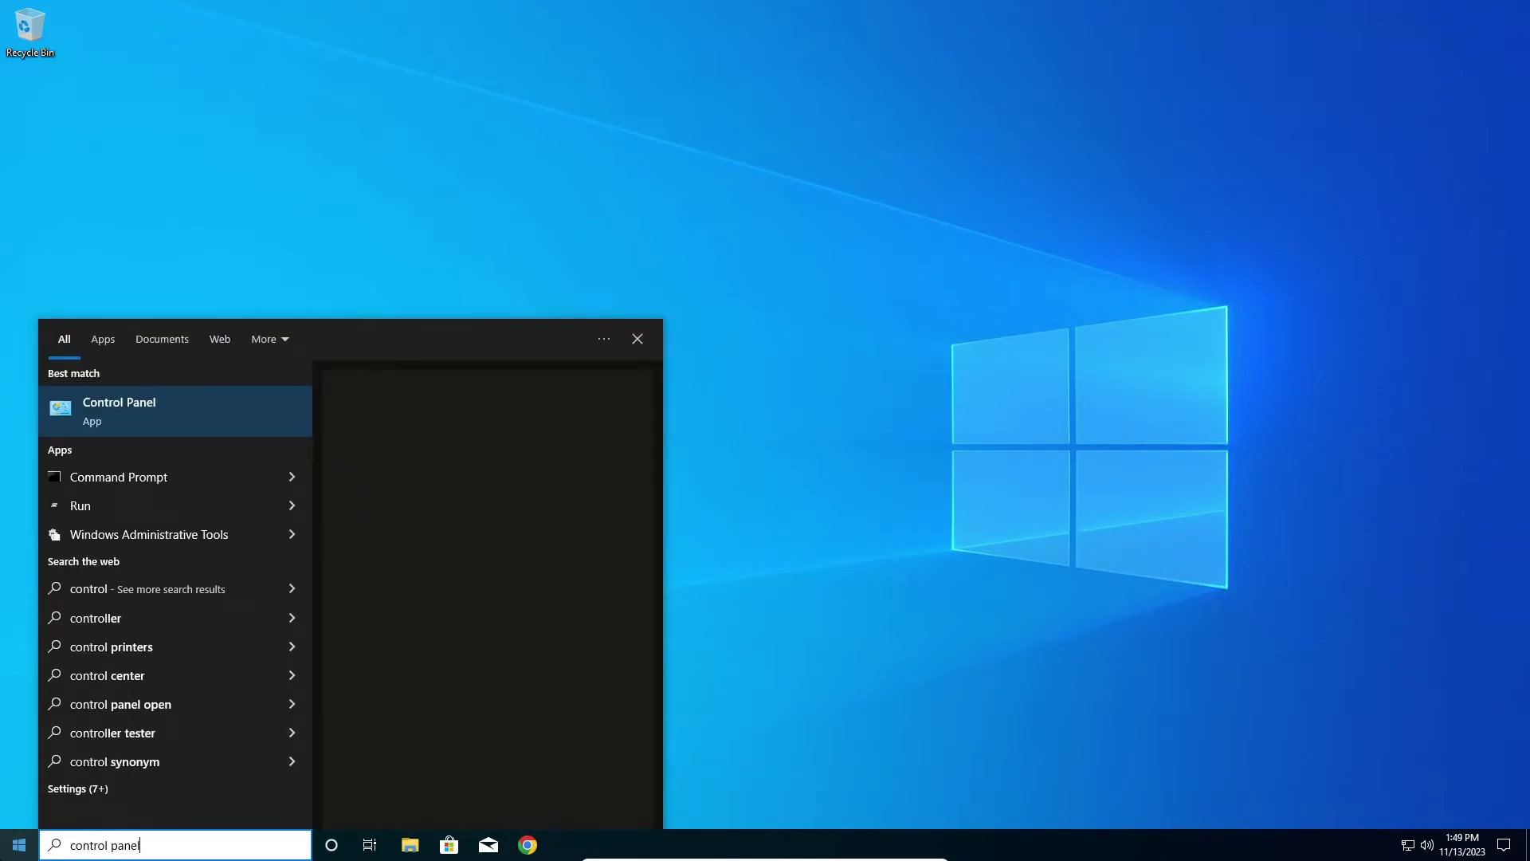
{"action": "left_click", "coordinate": [176, 418]}
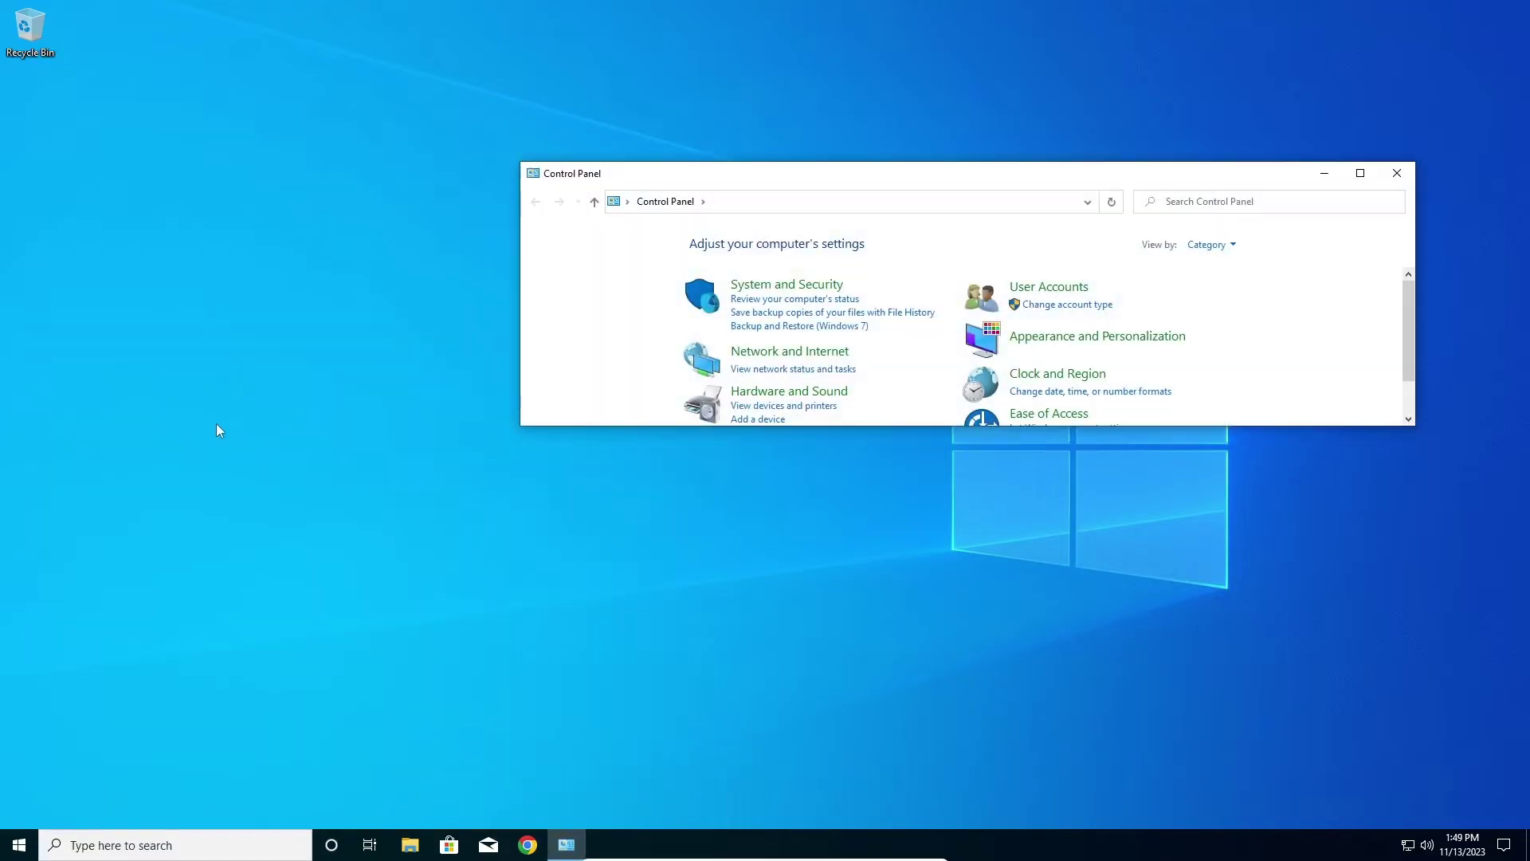
Enlarge the Control Panel window and set View by to Category
{"action": "left_click_drag", "start_coordinate": [557, 426], "coordinate": [568, 564]}
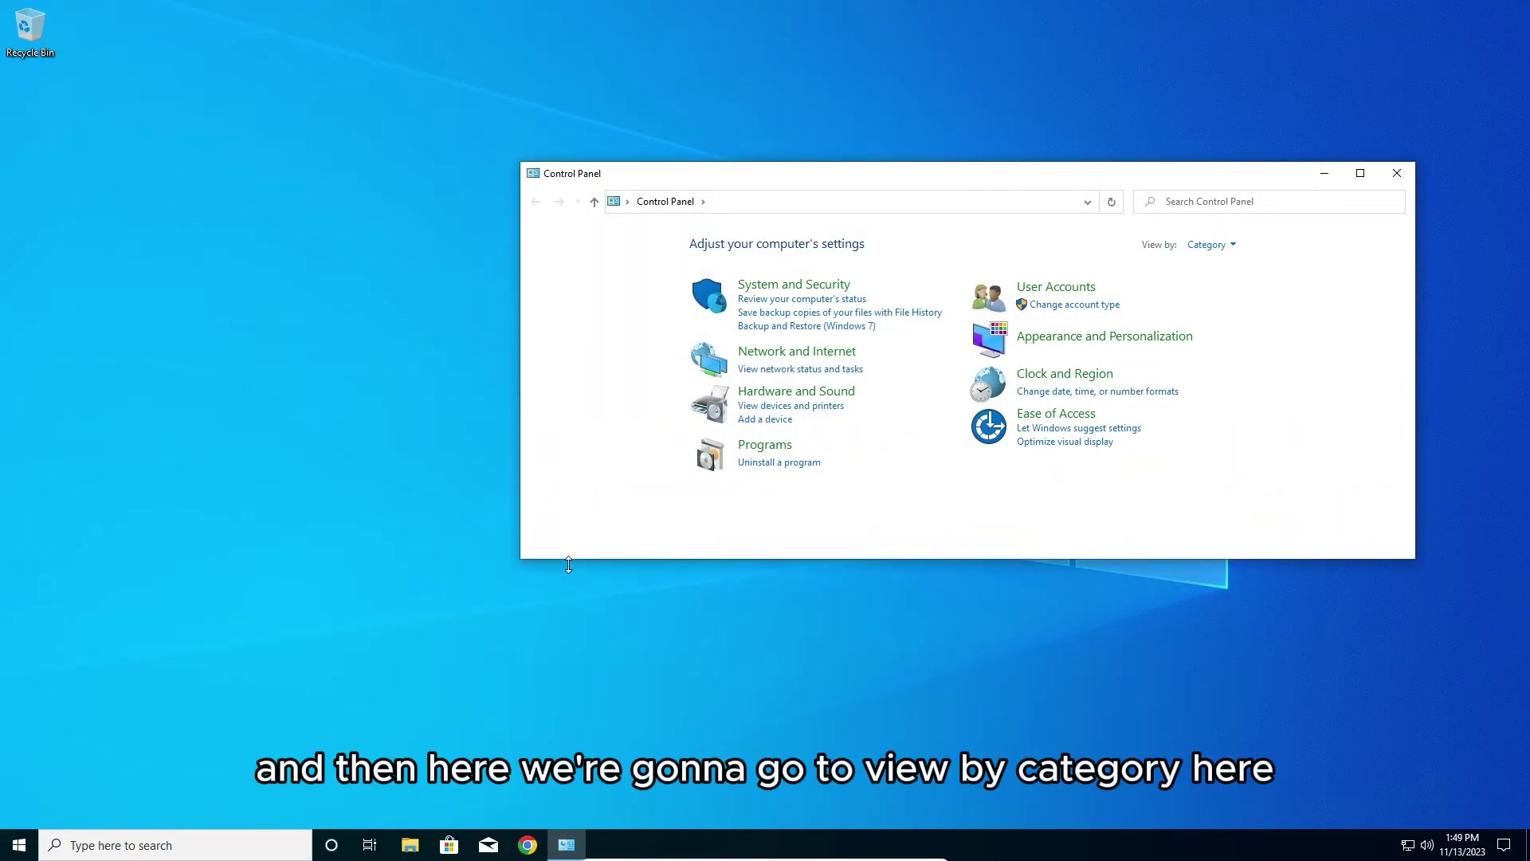
{"action": "left_click", "coordinate": [1200, 246]}
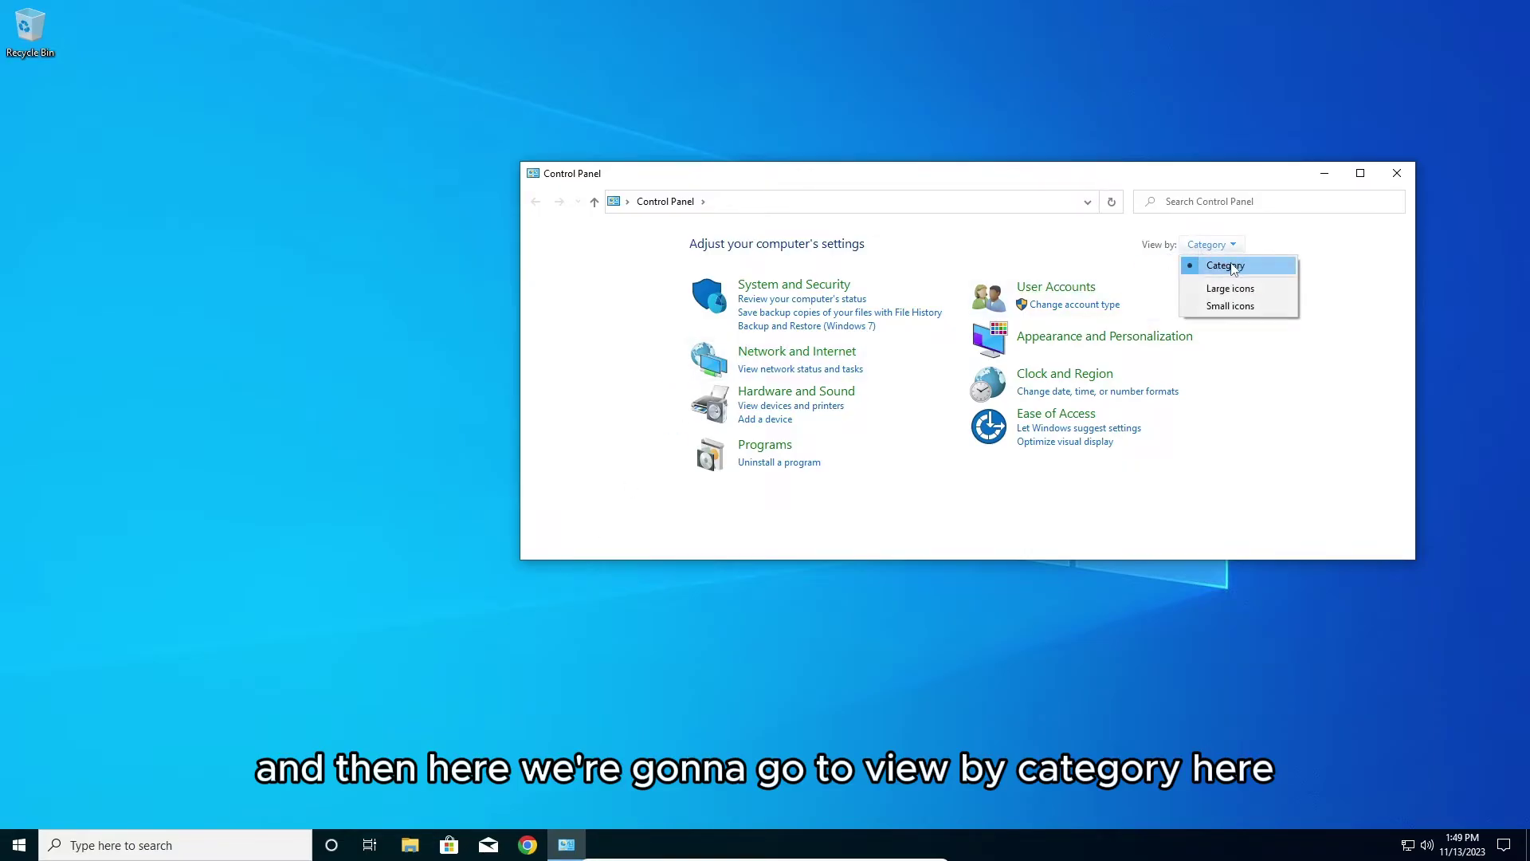
{"action": "left_click", "coordinate": [1225, 267]}
{"action": "left_click", "coordinate": [1227, 246]}
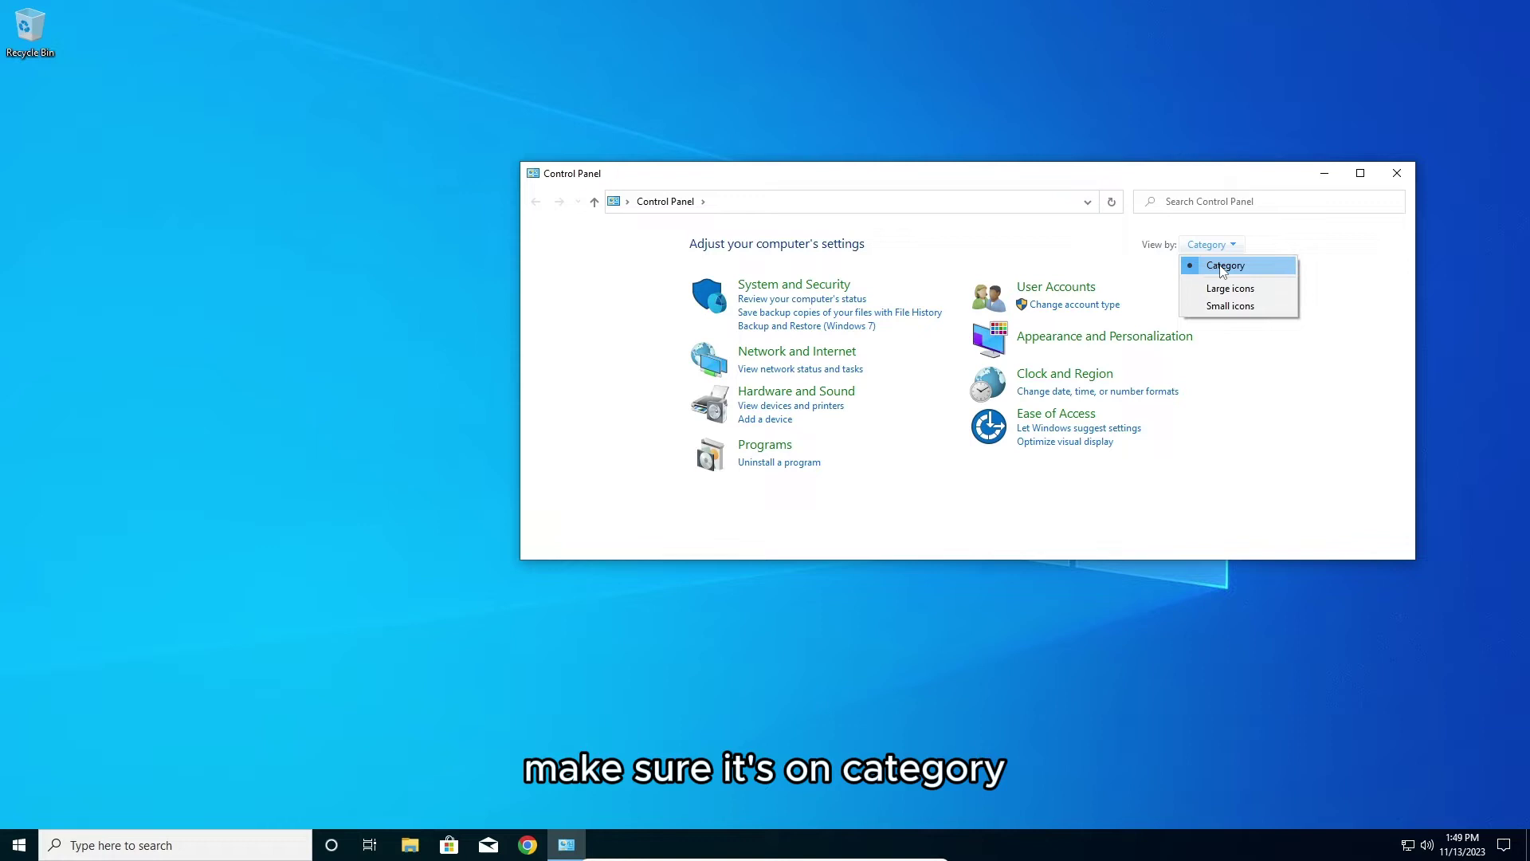
{"action": "left_click", "coordinate": [1223, 268]}
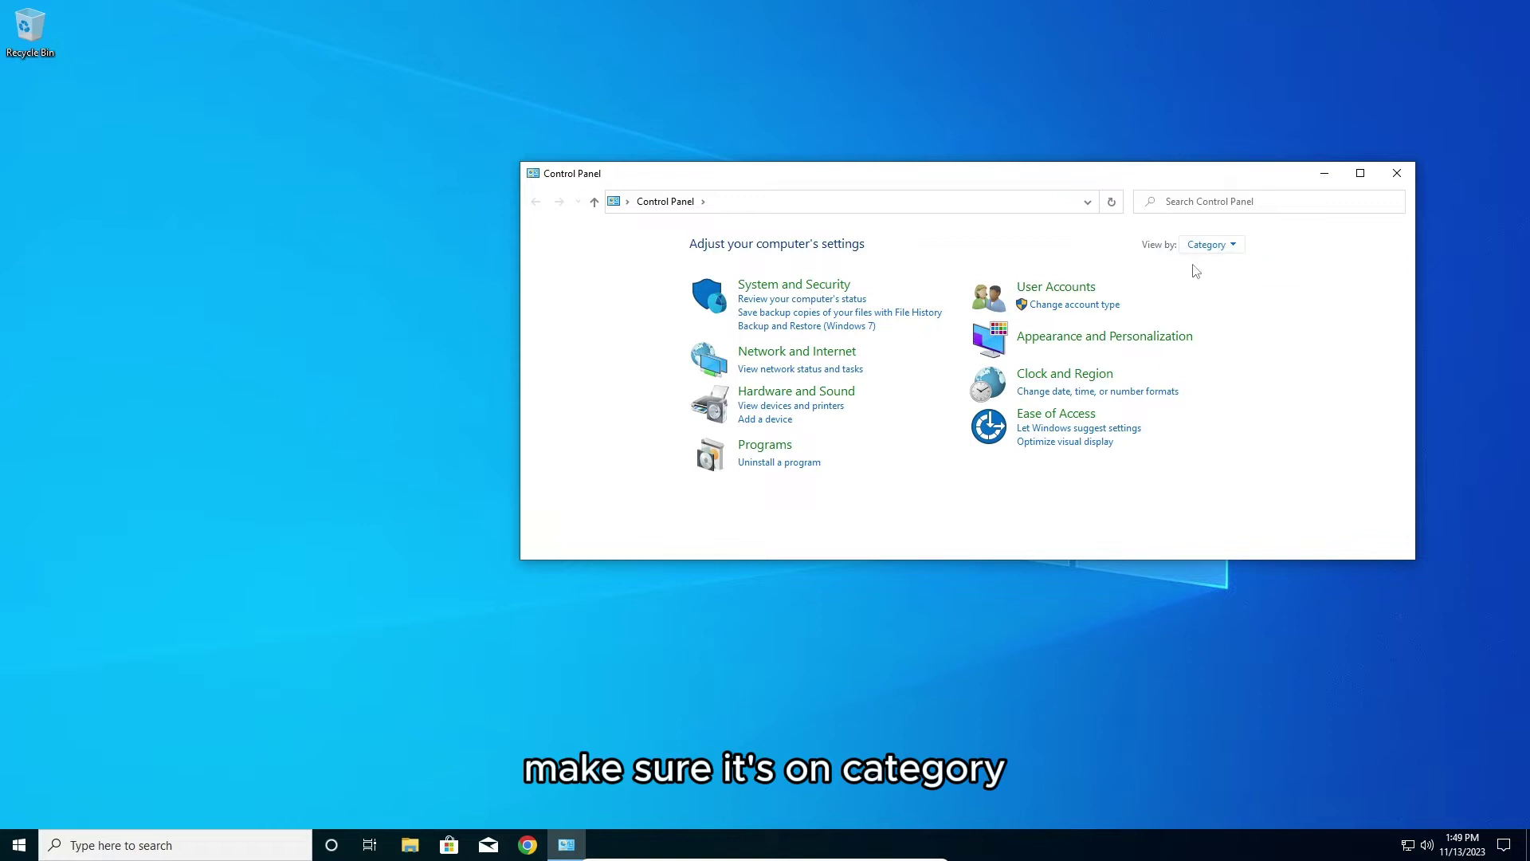
Go to System and Security, then System, to see the computer's basic information
{"action": "left_click", "coordinate": [759, 287]}
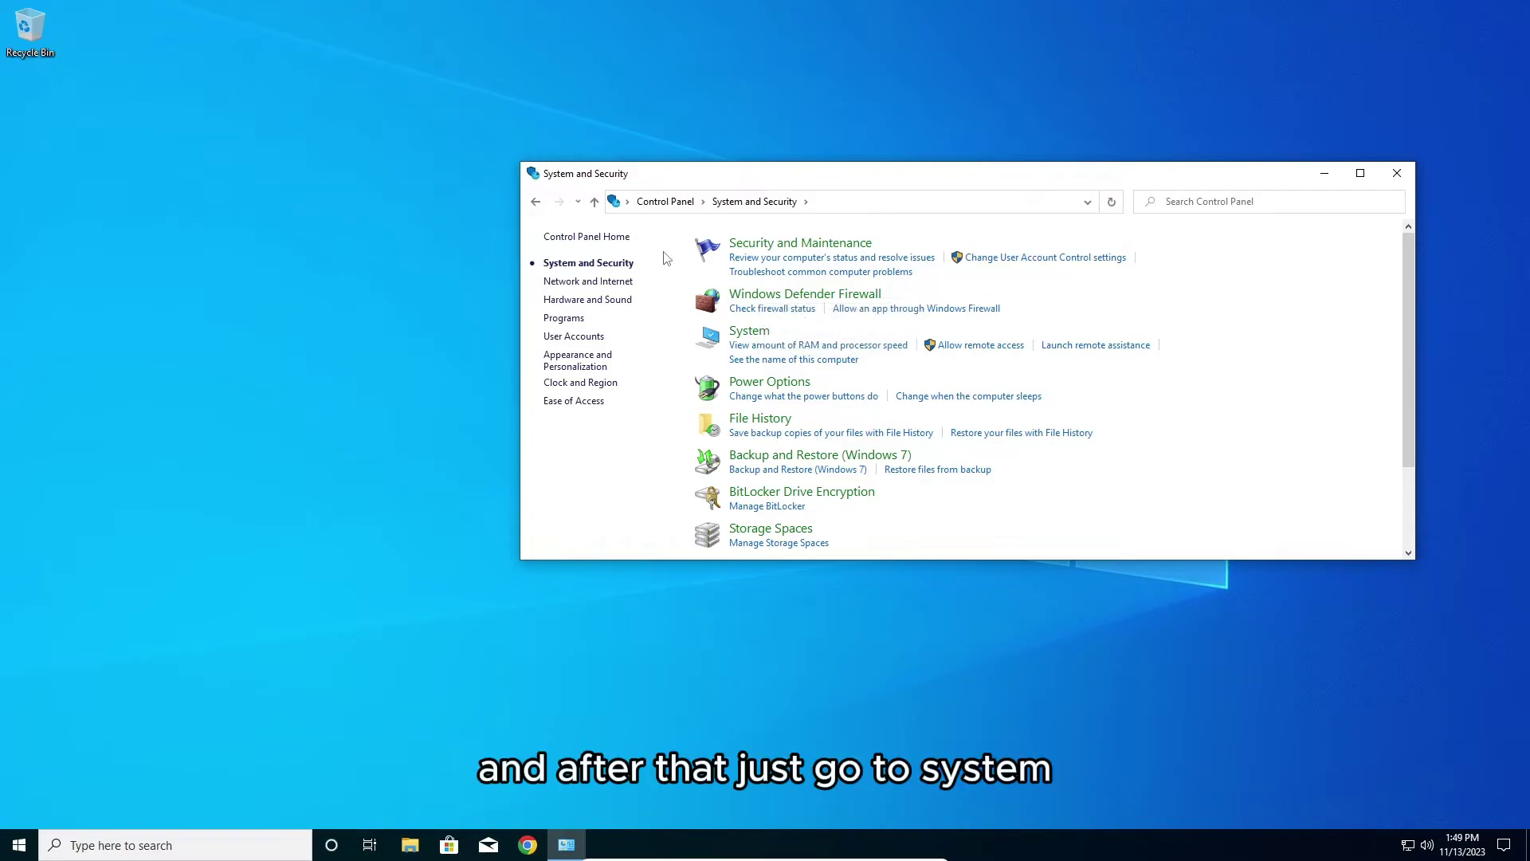
{"action": "left_click", "coordinate": [749, 331]}
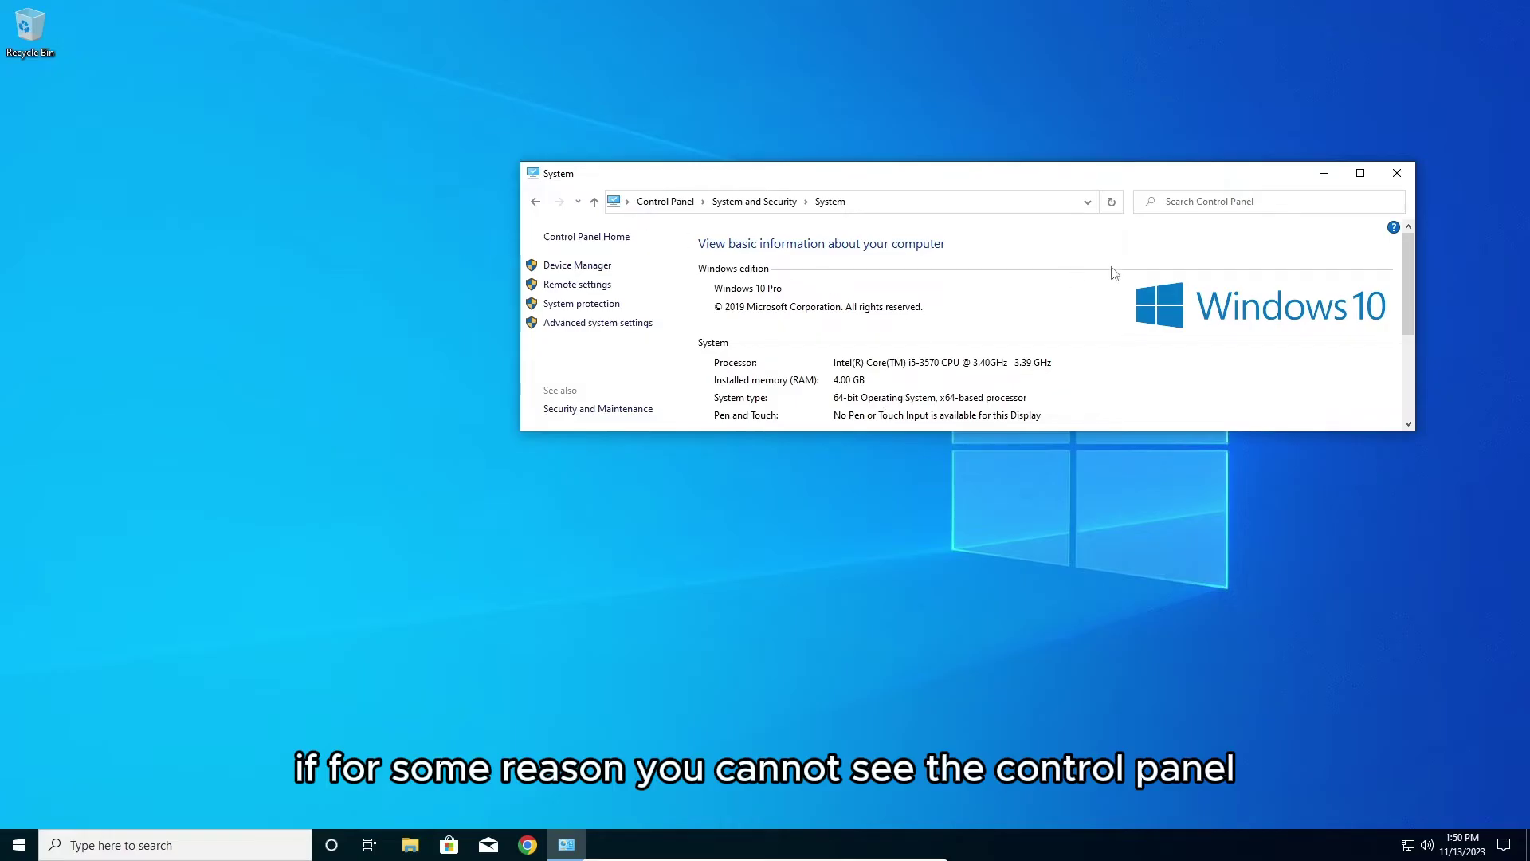
Close the System page and open This PC through Windows search
{"action": "left_click", "coordinate": [1397, 173]}
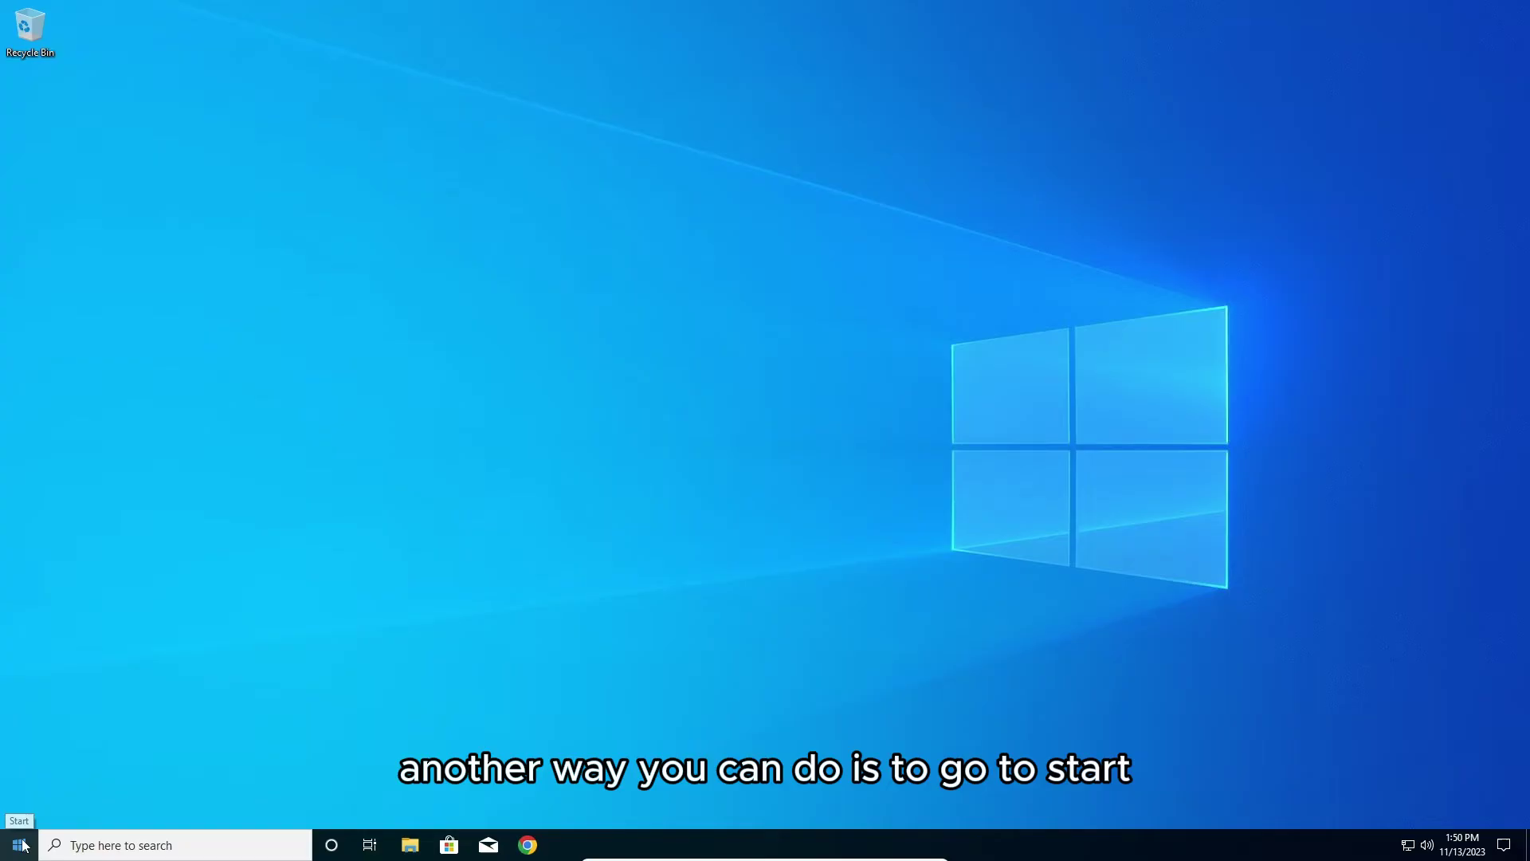
{"action": "left_click", "coordinate": [82, 839]}
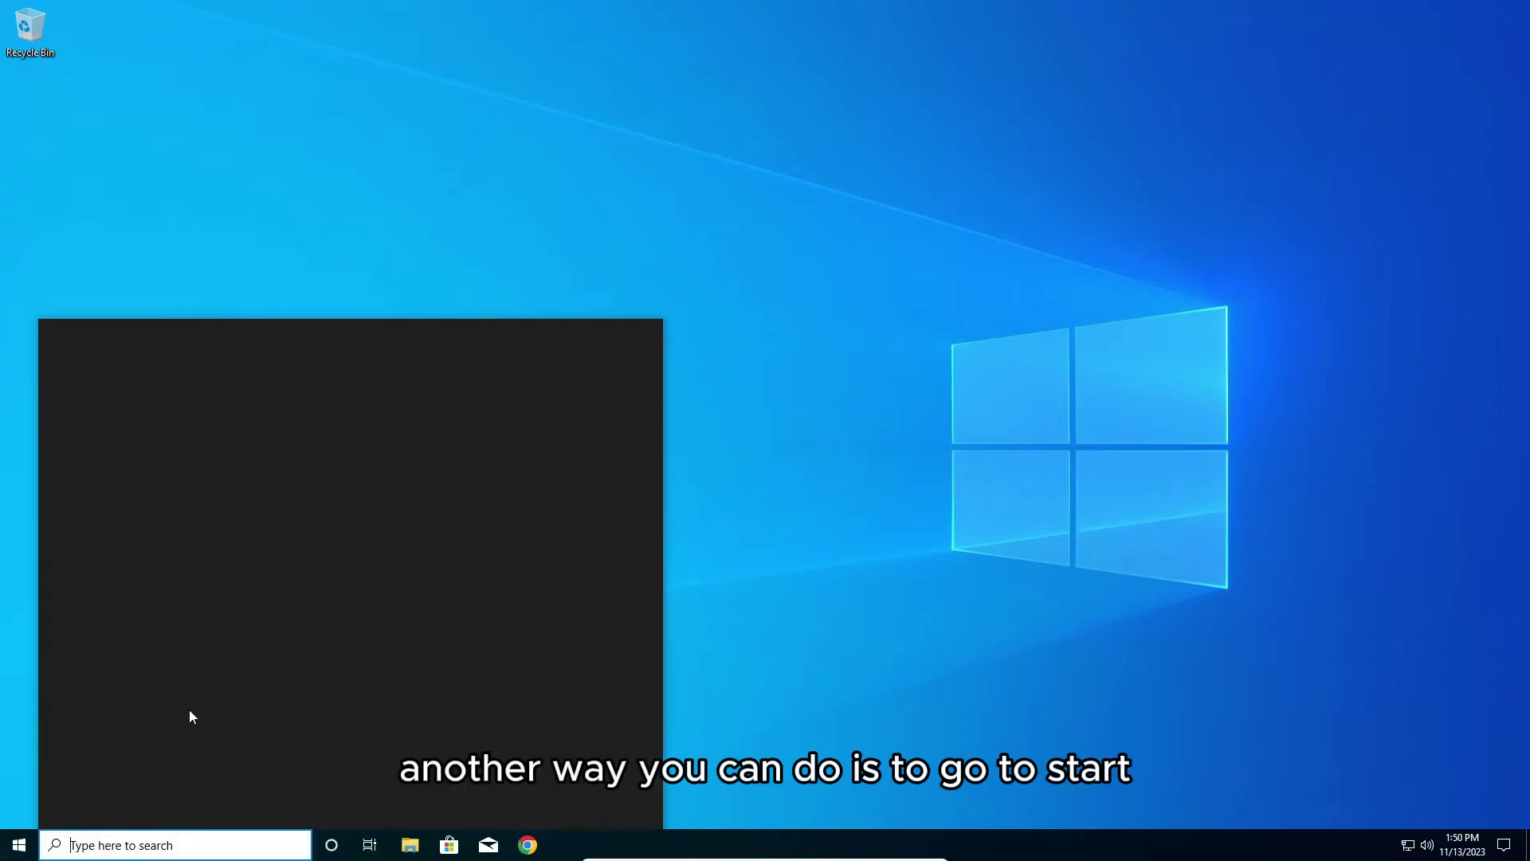
{"action": "type", "text": "This PC"}
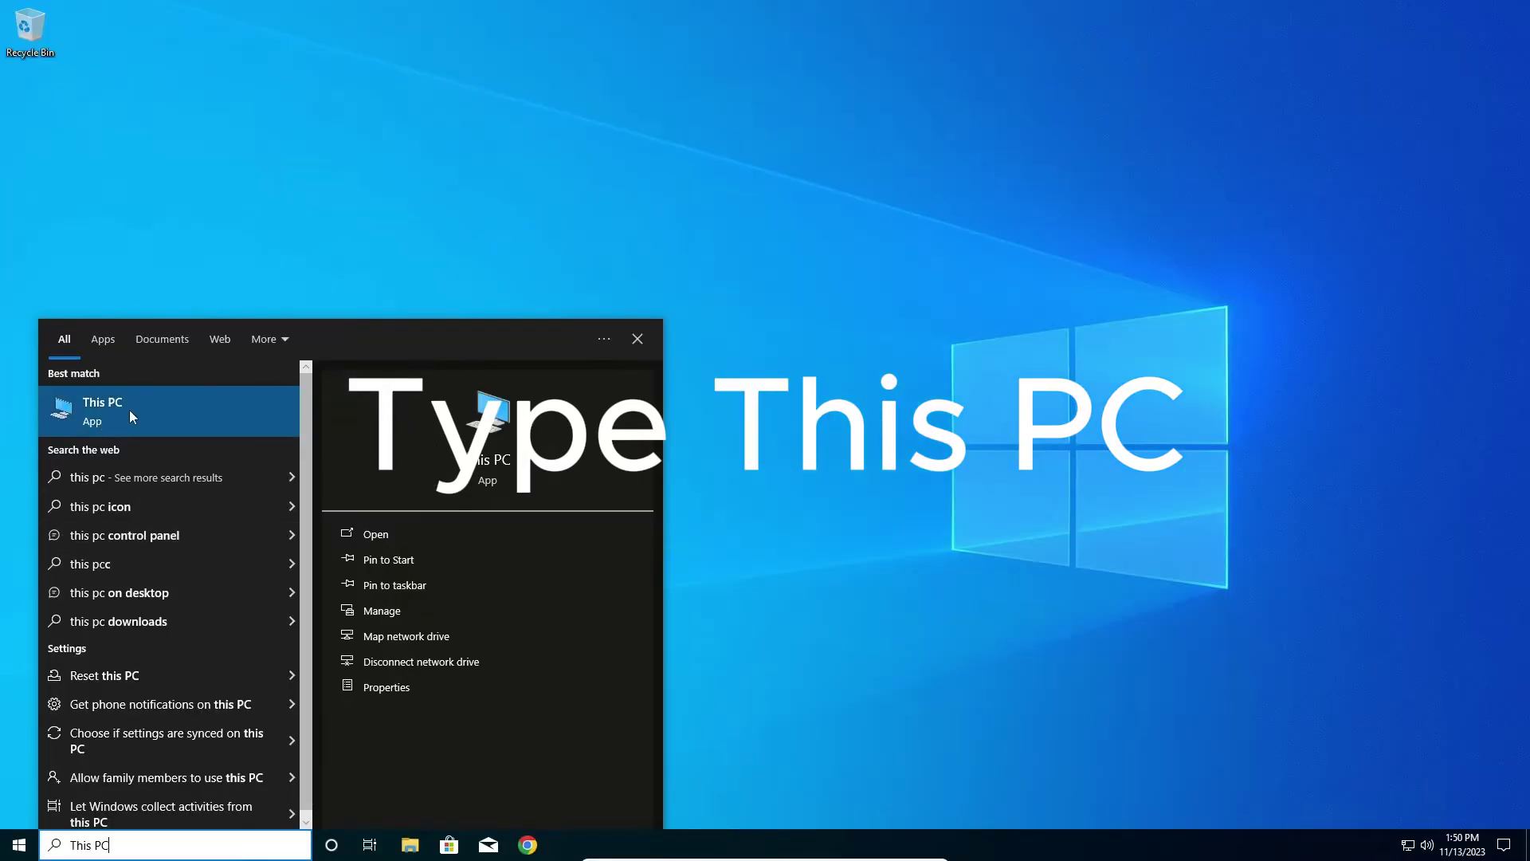
{"action": "left_click", "coordinate": [162, 297]}
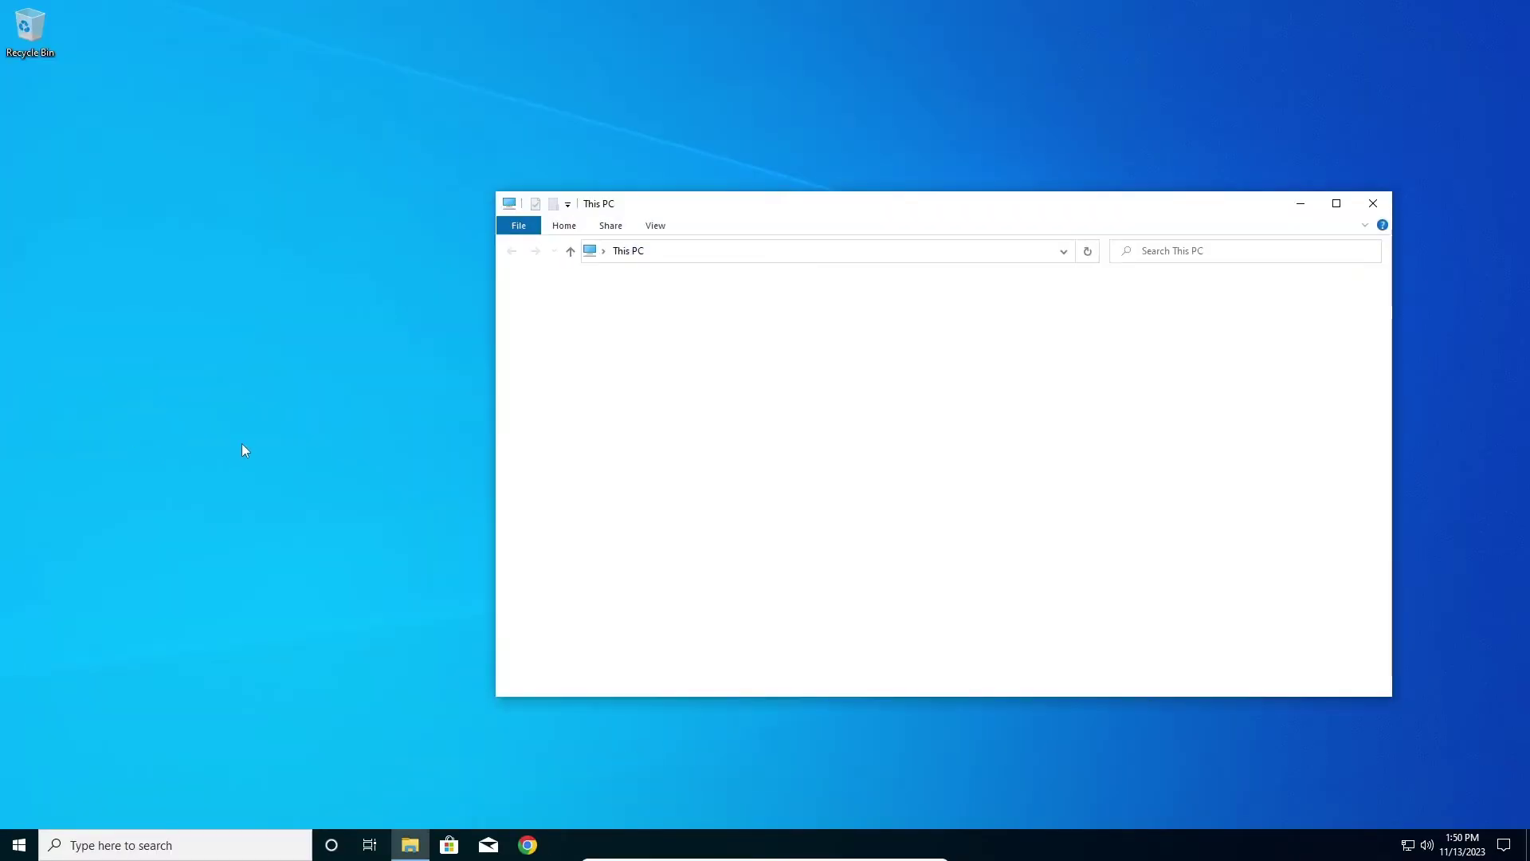
Open This PC's Properties to bring the System page back
{"action": "right_click", "coordinate": [736, 567]}
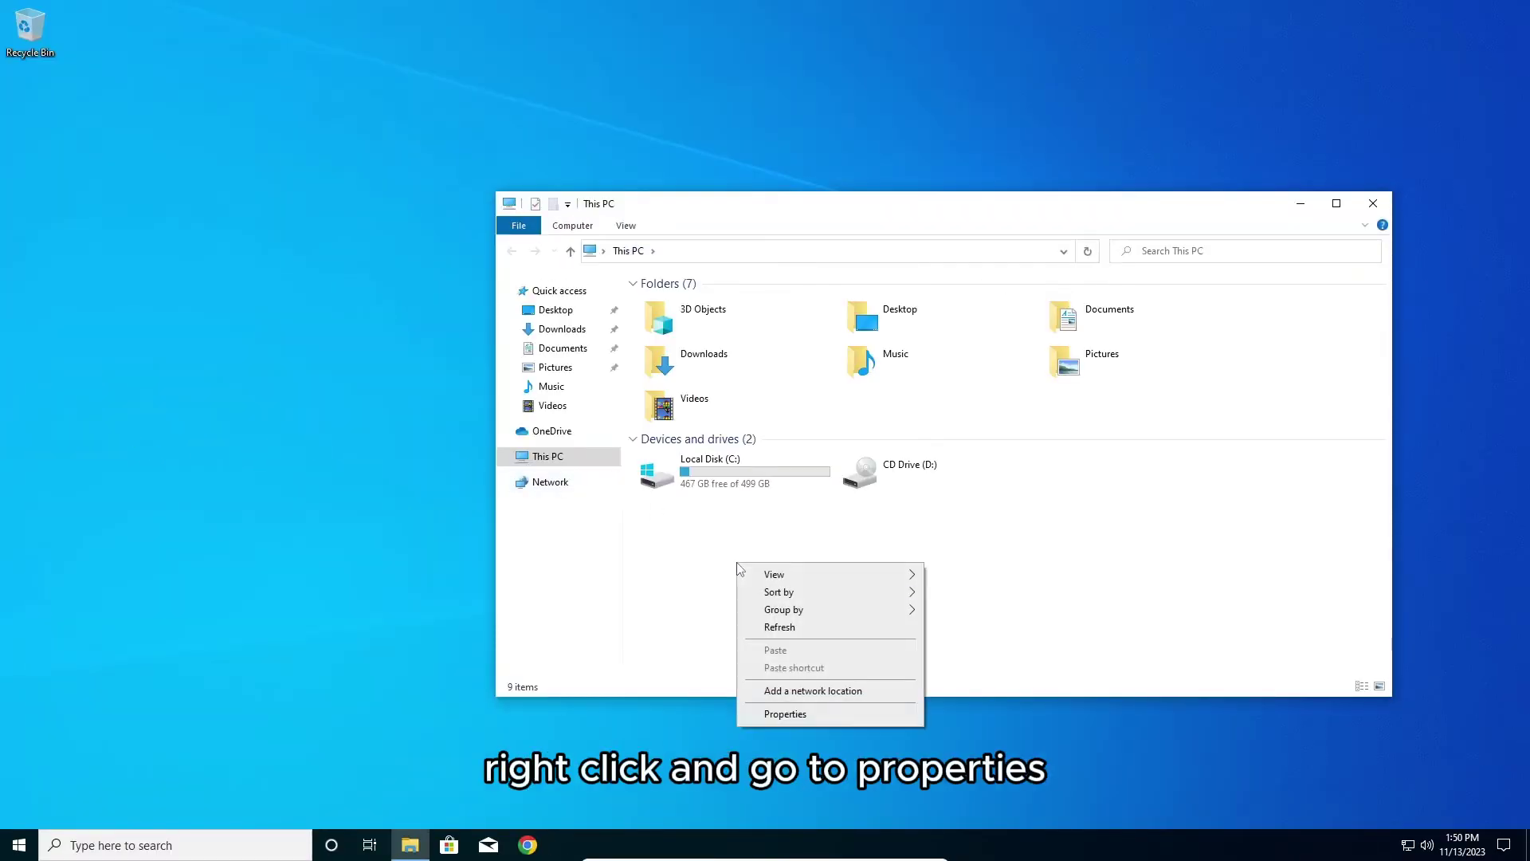
{"action": "left_click", "coordinate": [815, 714]}
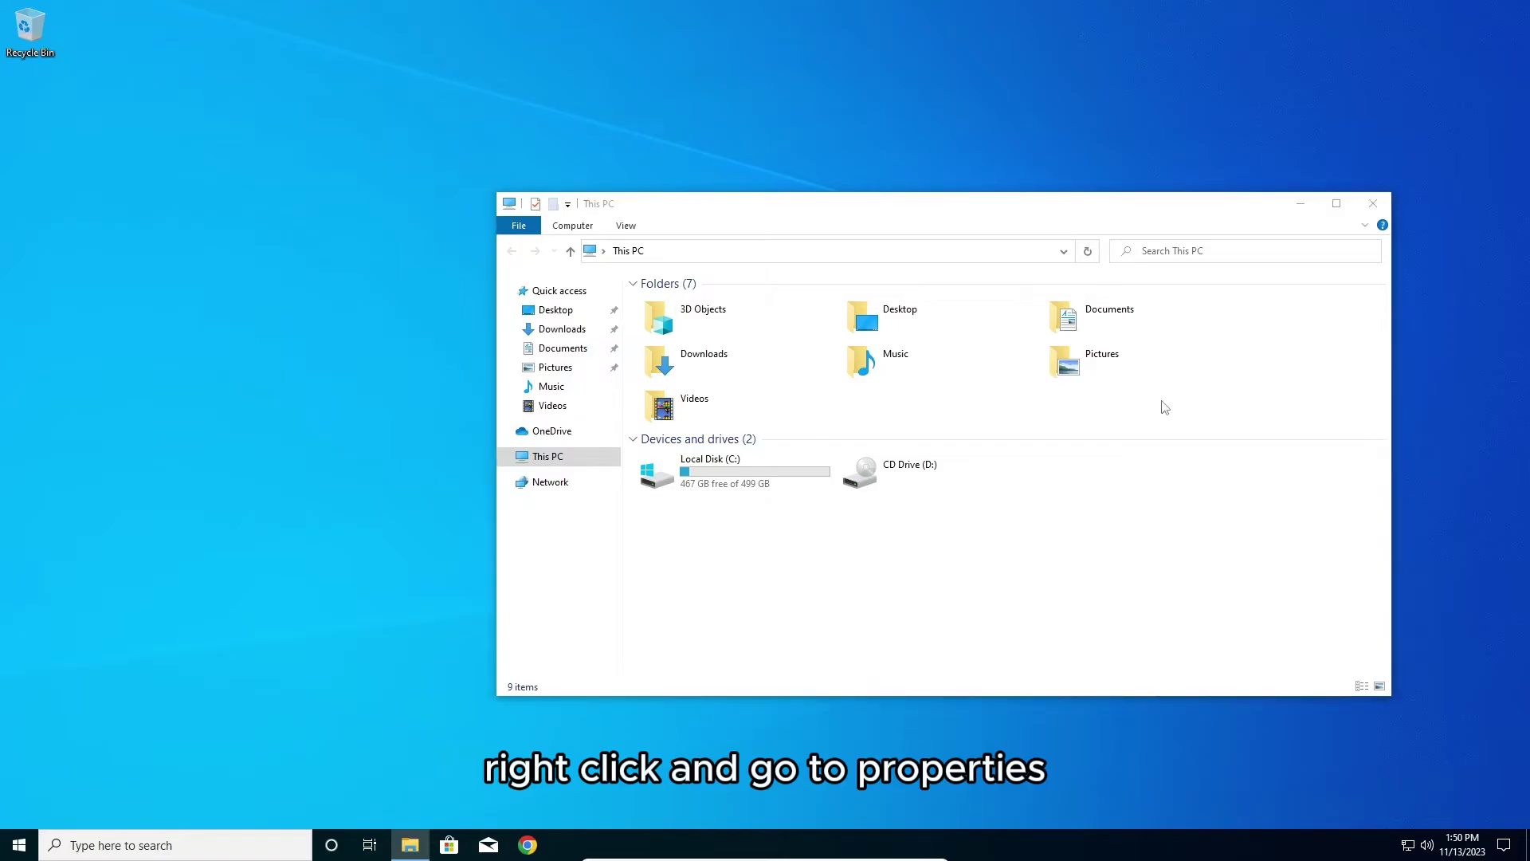
{"action": "left_click", "coordinate": [1151, 526]}
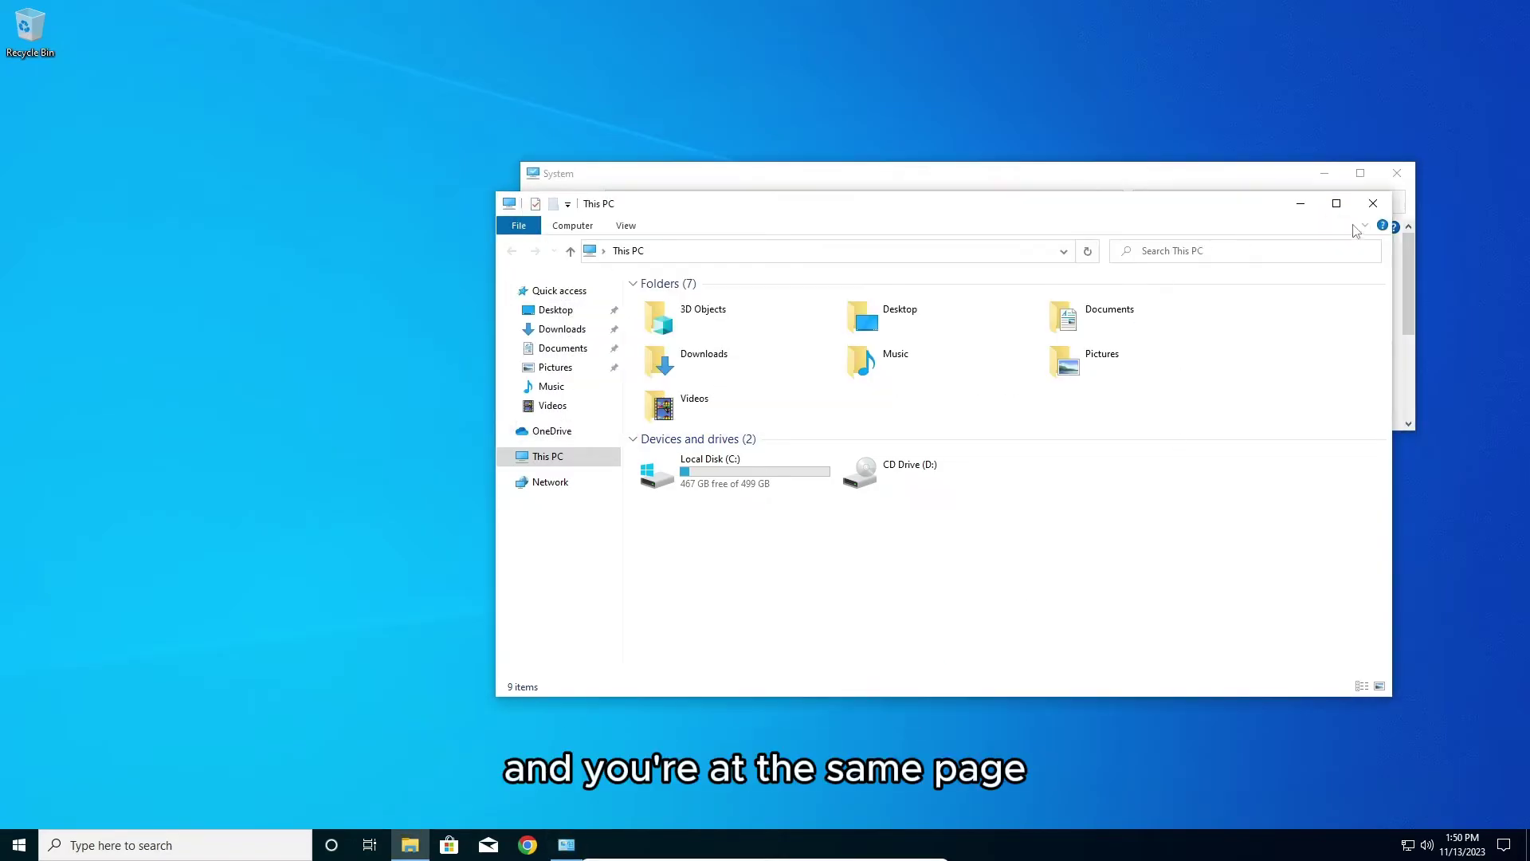
Close This PC, open Advanced system settings, and centre the System Properties dialog
{"action": "left_click", "coordinate": [1373, 203]}
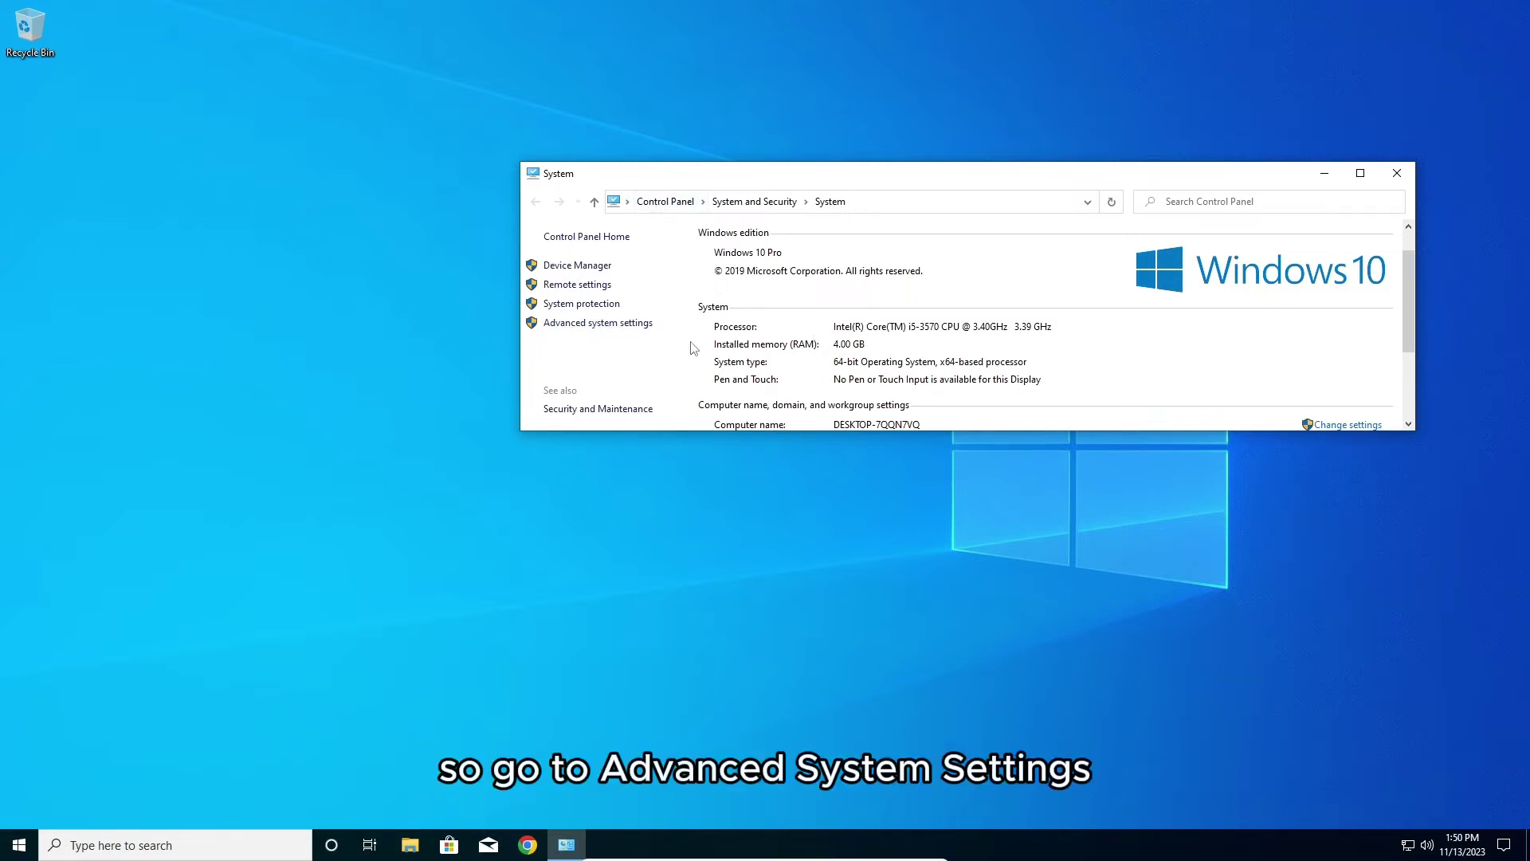
{"action": "left_click", "coordinate": [554, 328]}
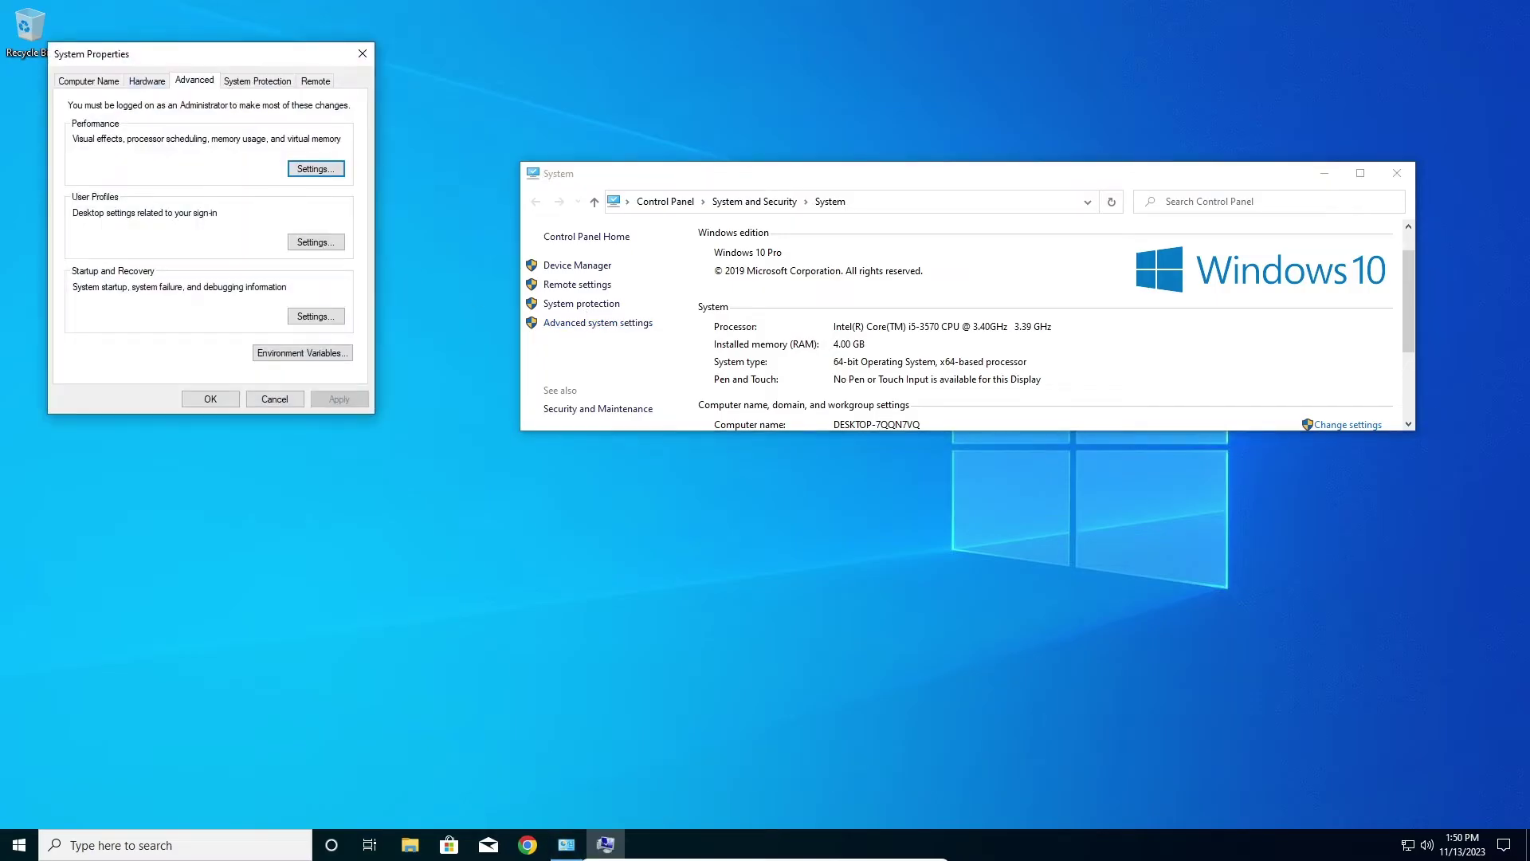
{"action": "left_click_drag", "start_coordinate": [155, 62], "coordinate": [693, 180]}
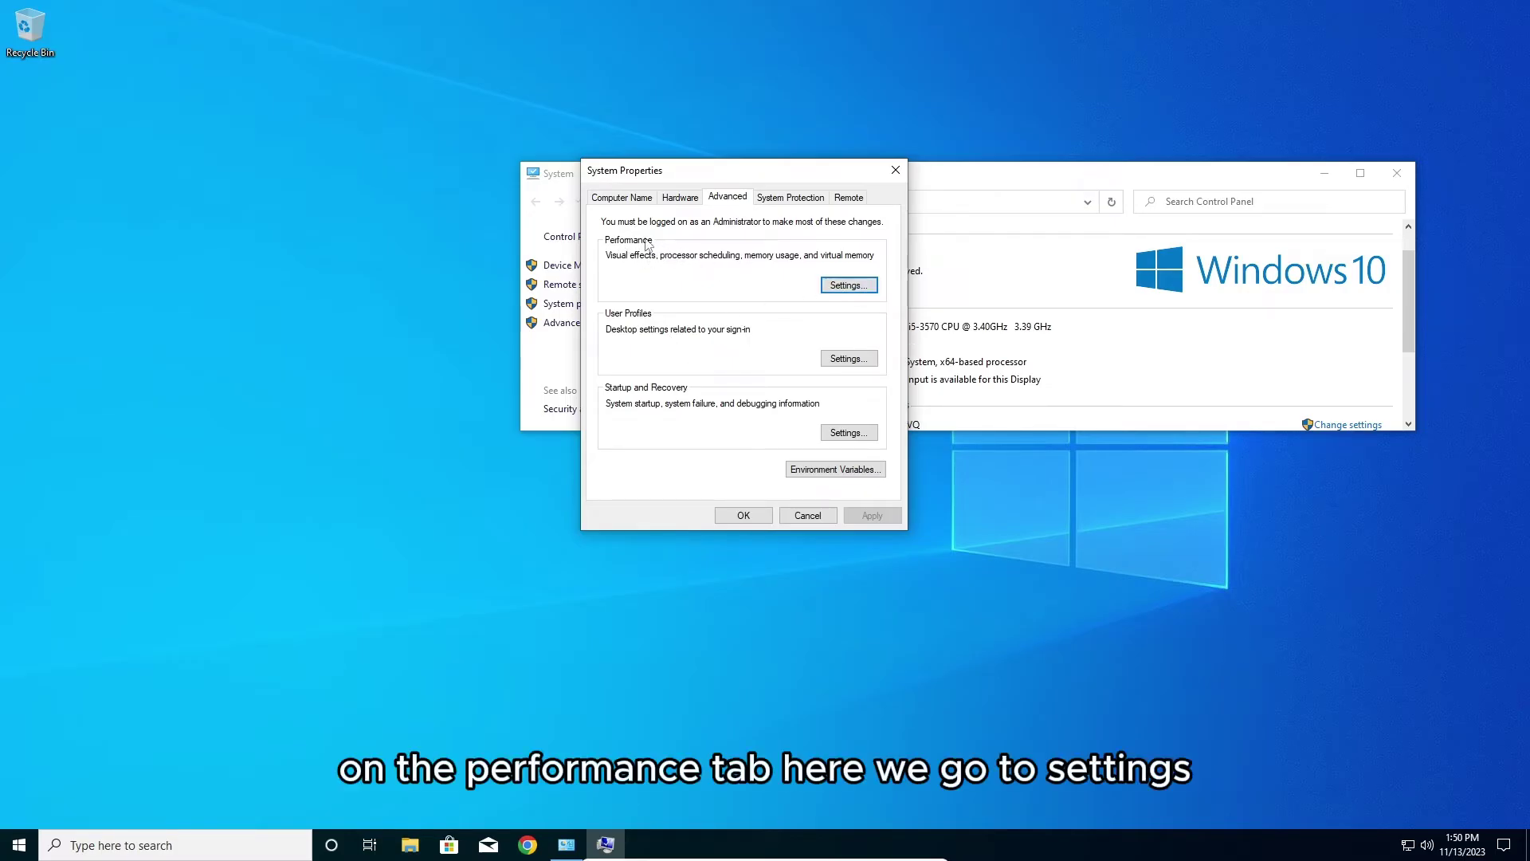
Open the Virtual Memory settings from Performance Options' Advanced tab
{"action": "left_click", "coordinate": [867, 286]}
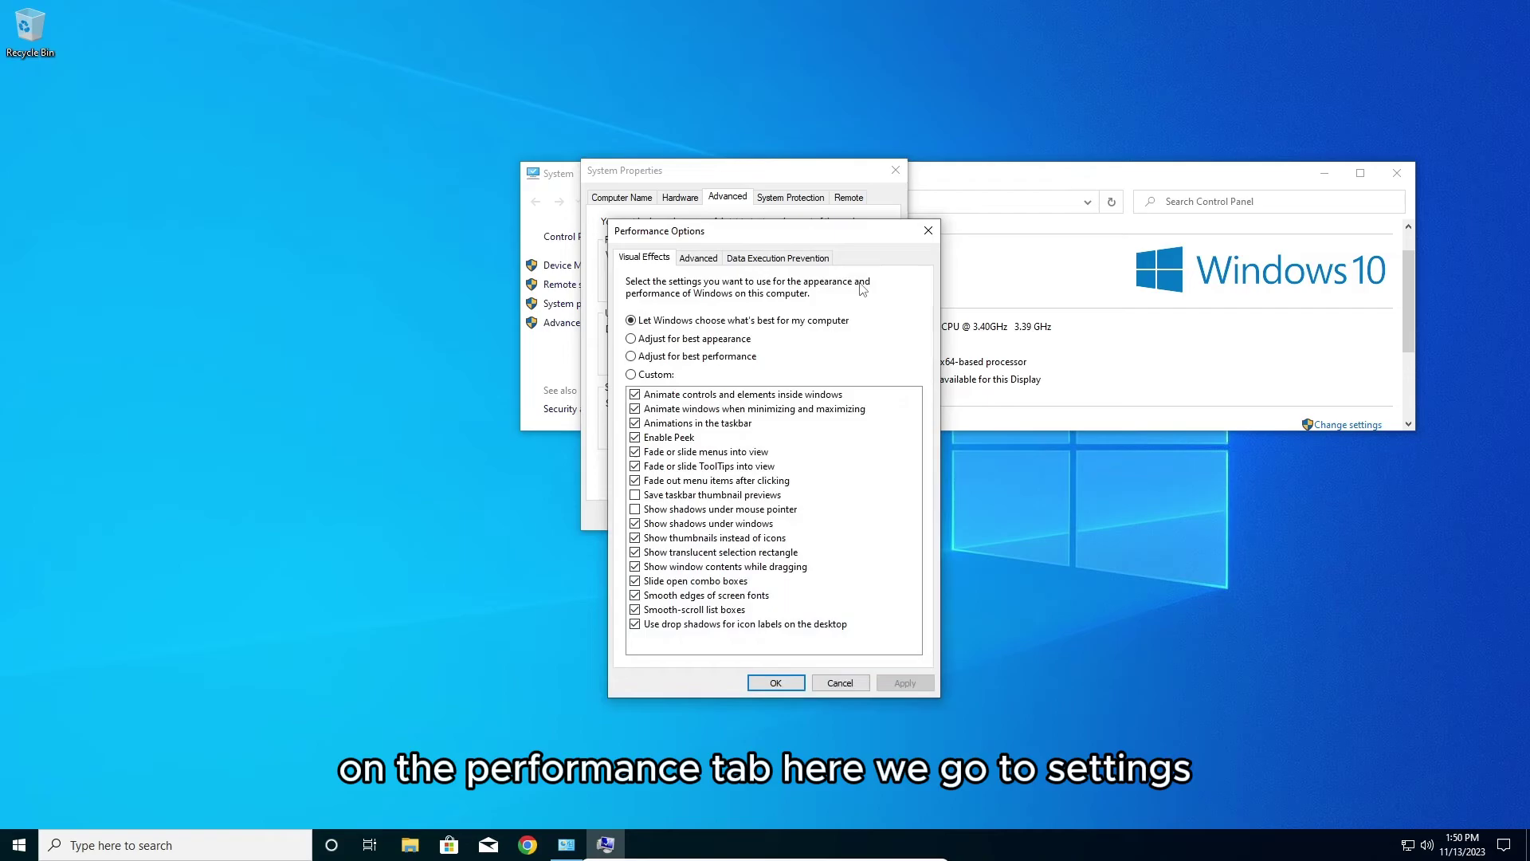
{"action": "left_click", "coordinate": [697, 260]}
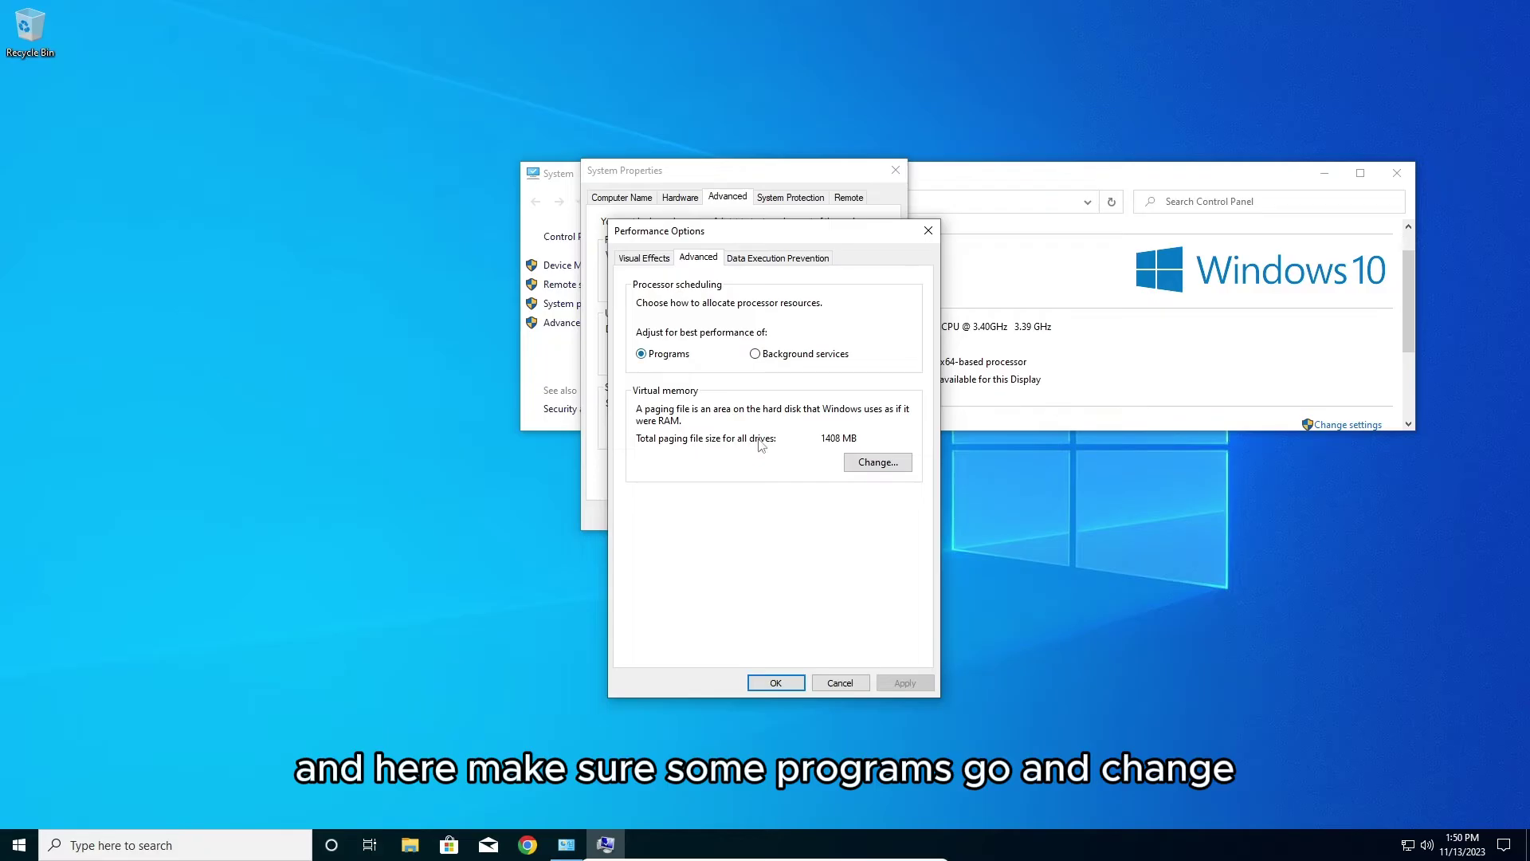
{"action": "left_click", "coordinate": [893, 467]}
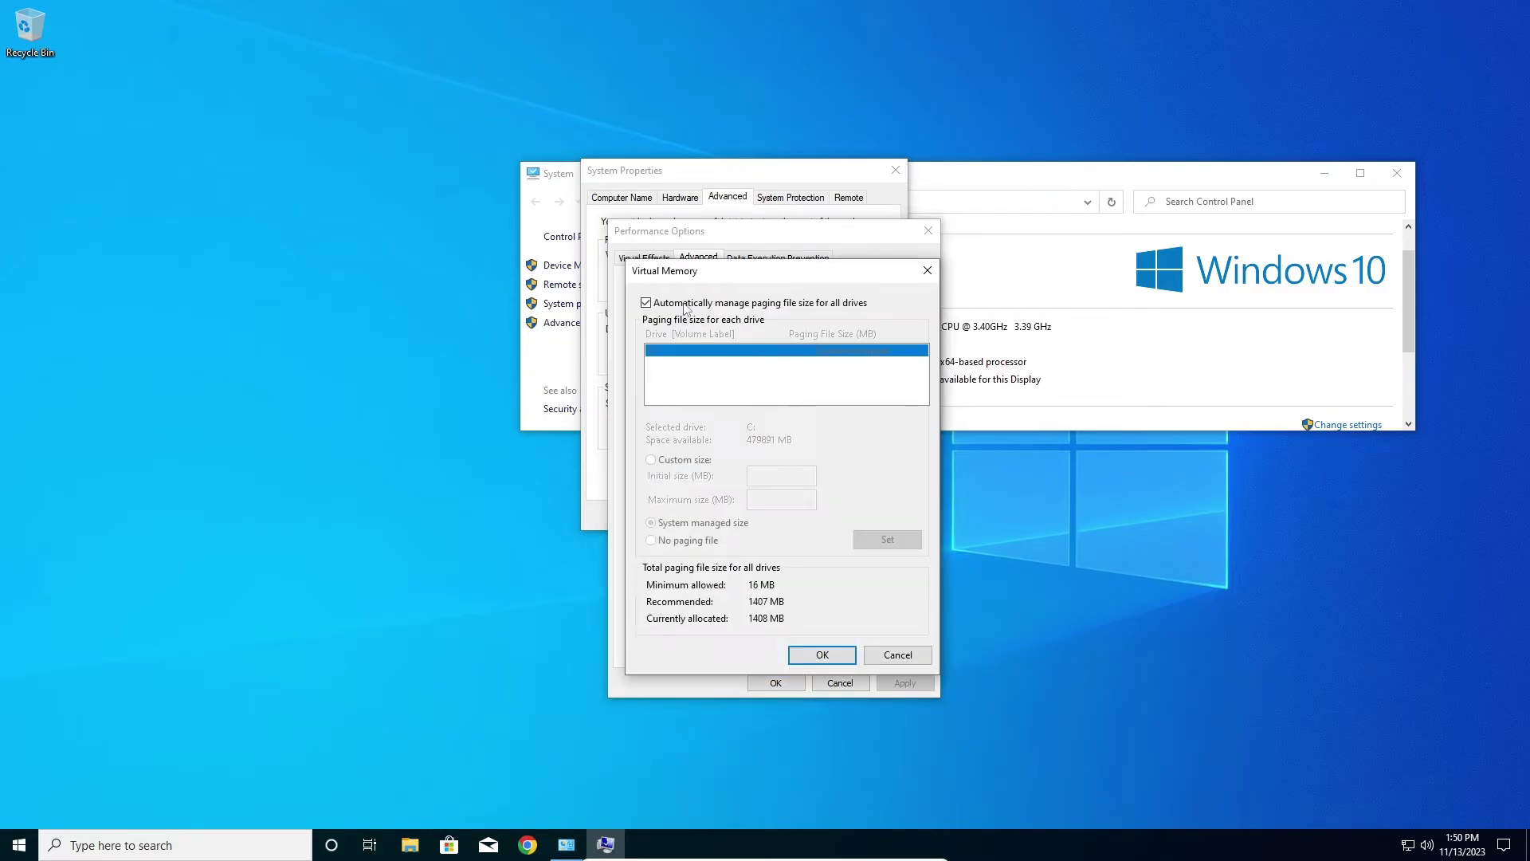
Turn off automatic paging management and give C: a custom size: 100 MB initial, 3000 MB maximum
{"action": "left_click", "coordinate": [647, 303]}
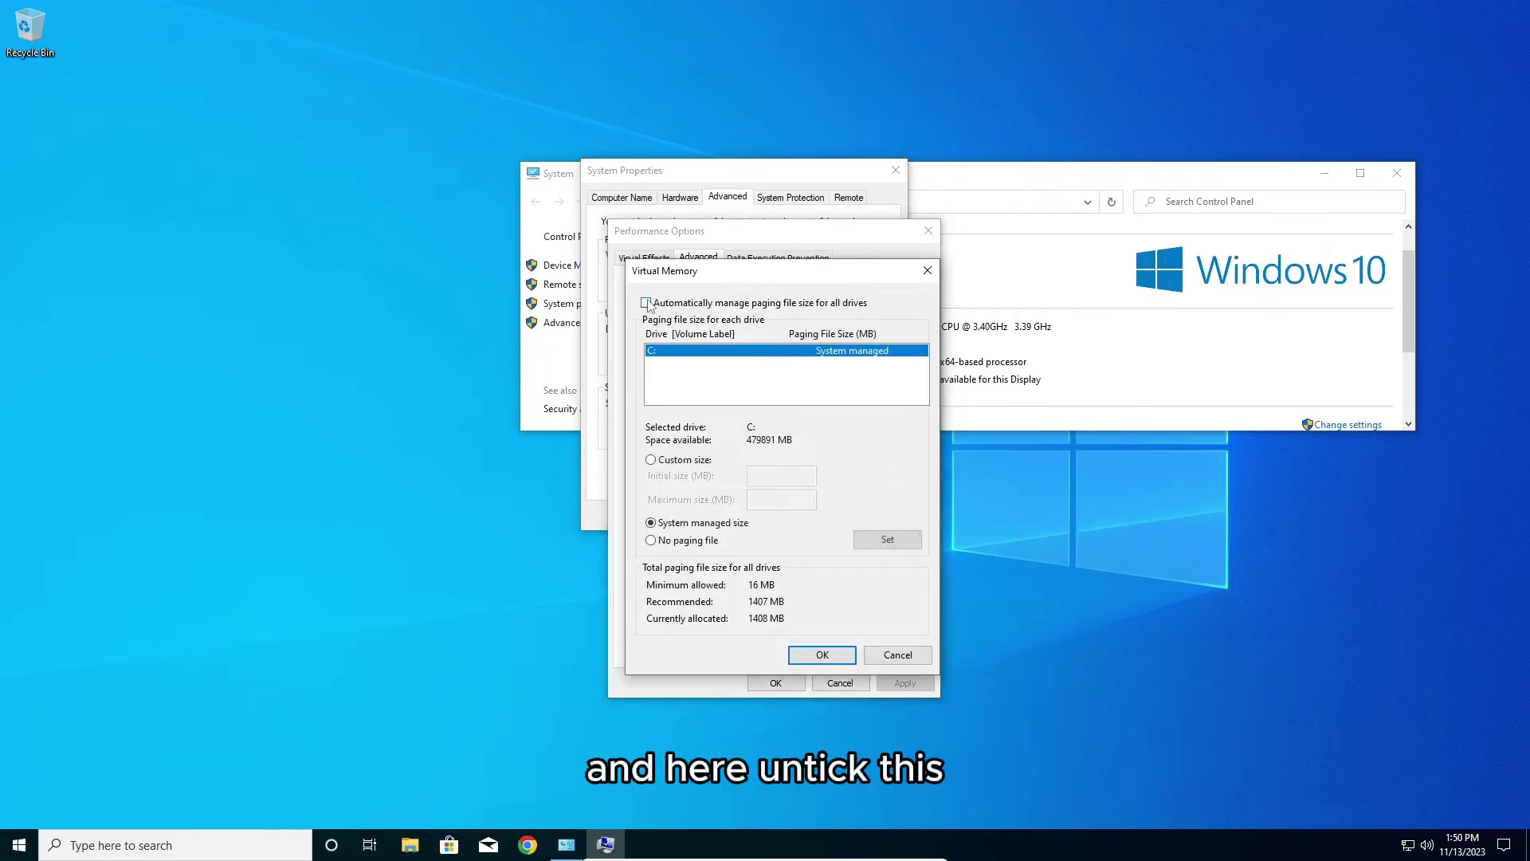
{"action": "left_click", "coordinate": [651, 460]}
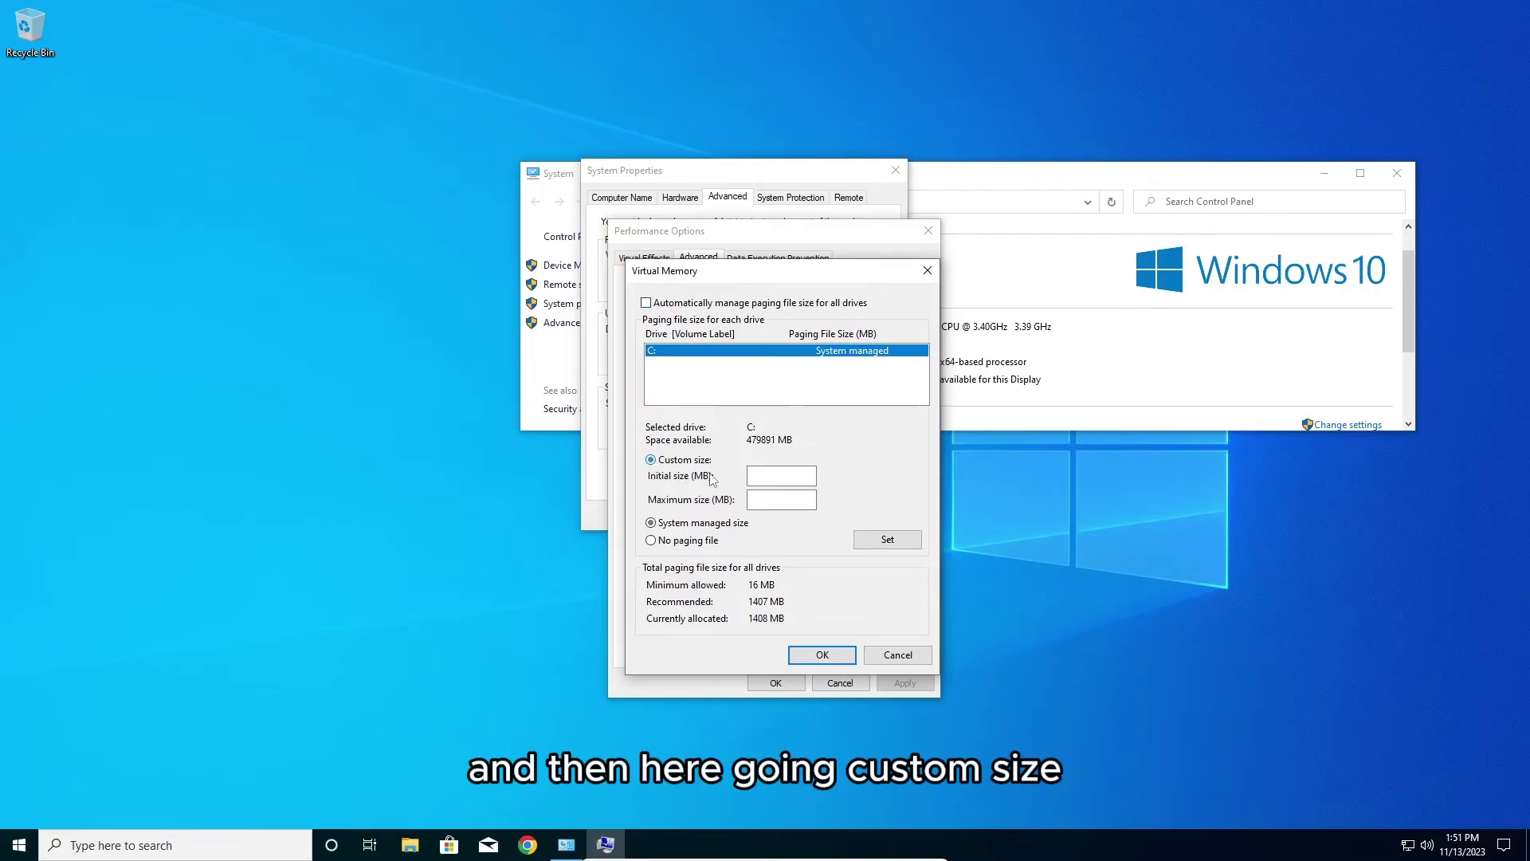
{"action": "left_click", "coordinate": [769, 475]}
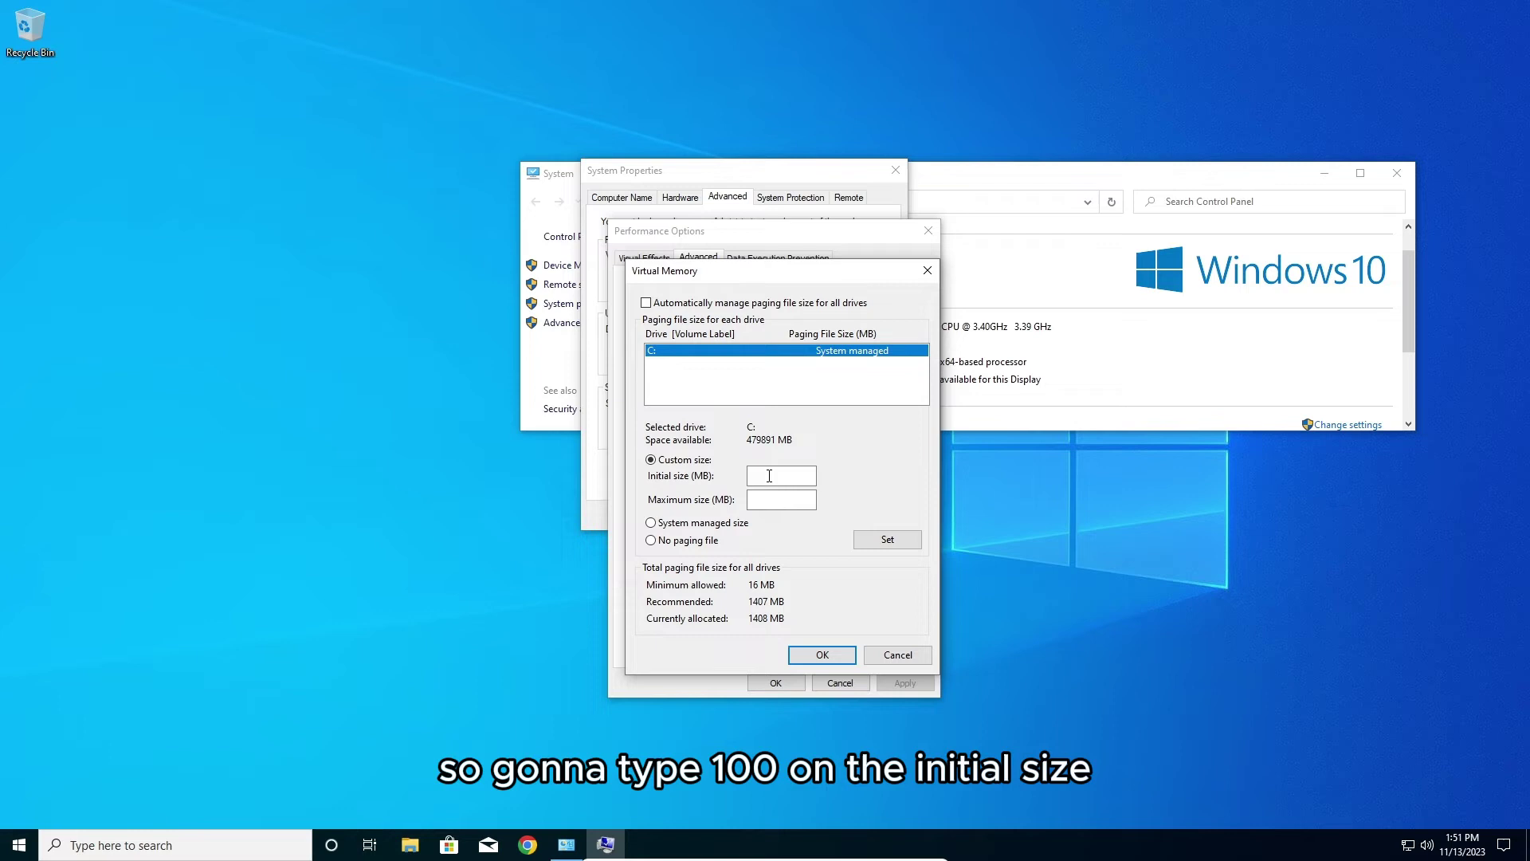
{"action": "type", "text": "1"}
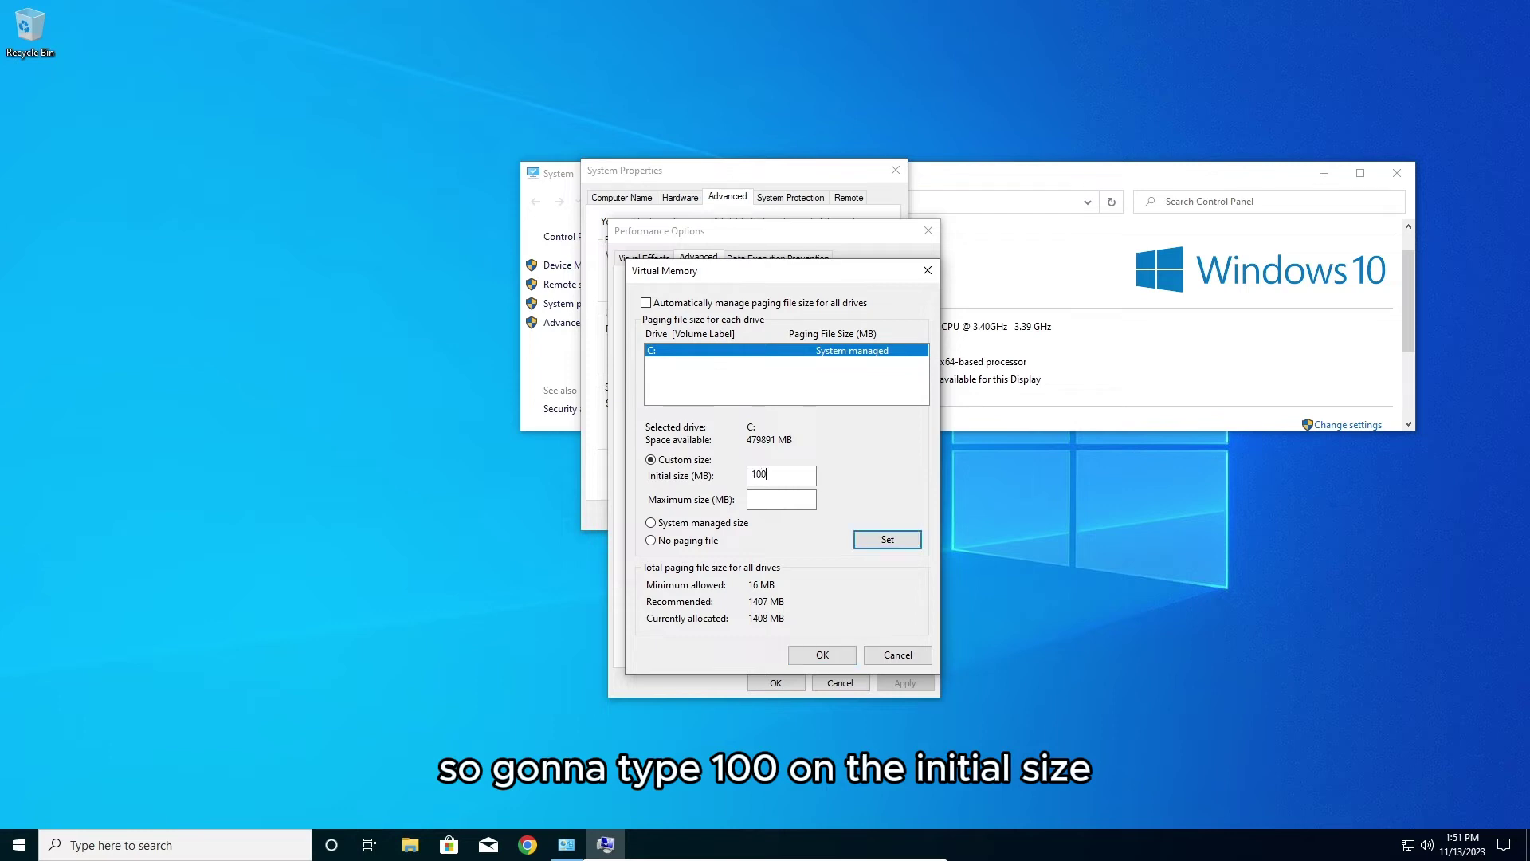
{"action": "type", "text": "00"}
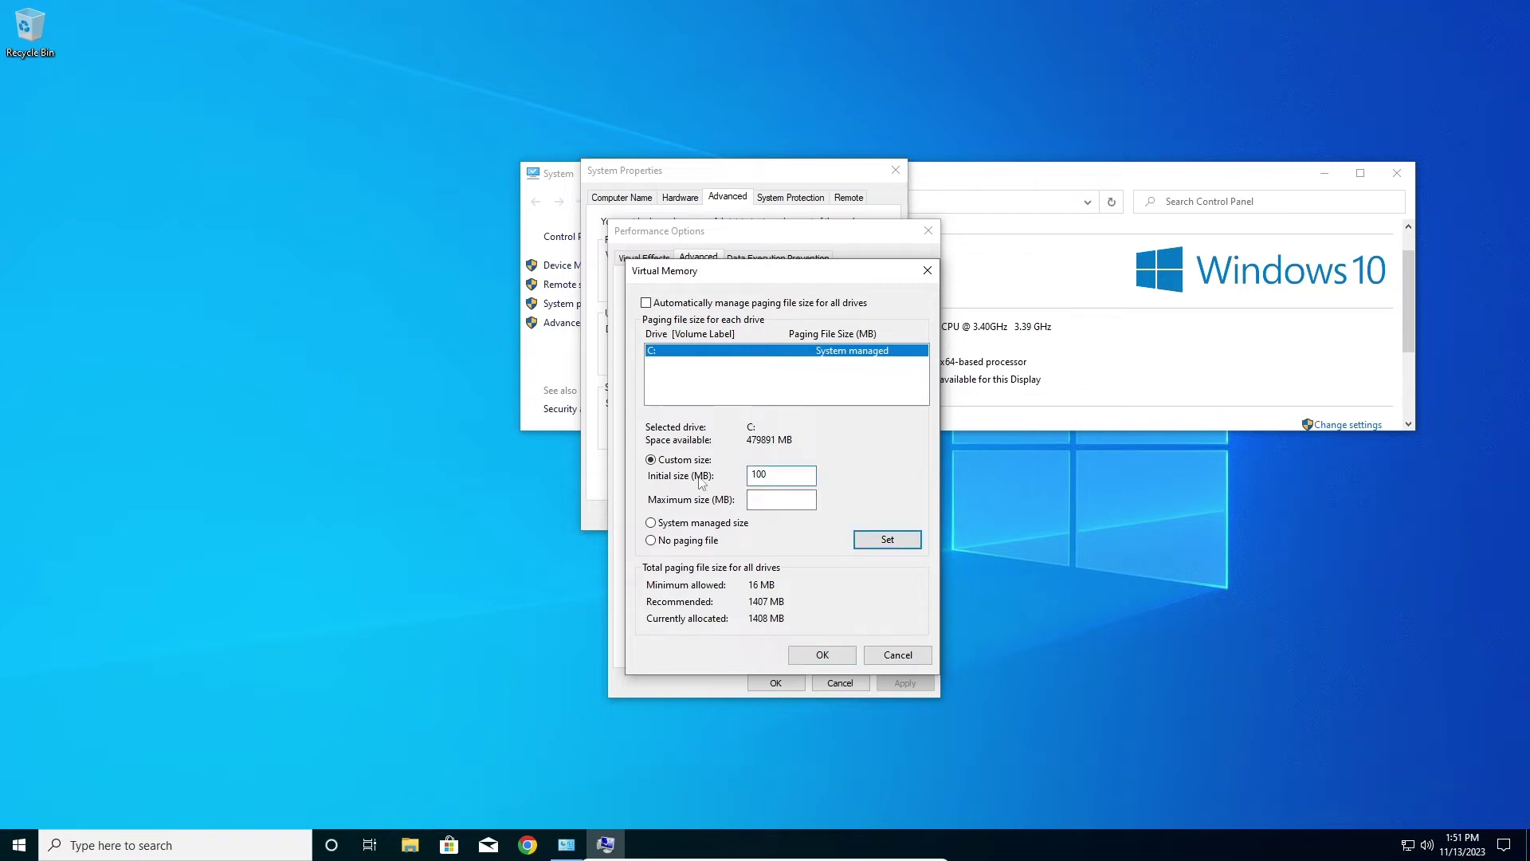
{"action": "left_click", "coordinate": [791, 499]}
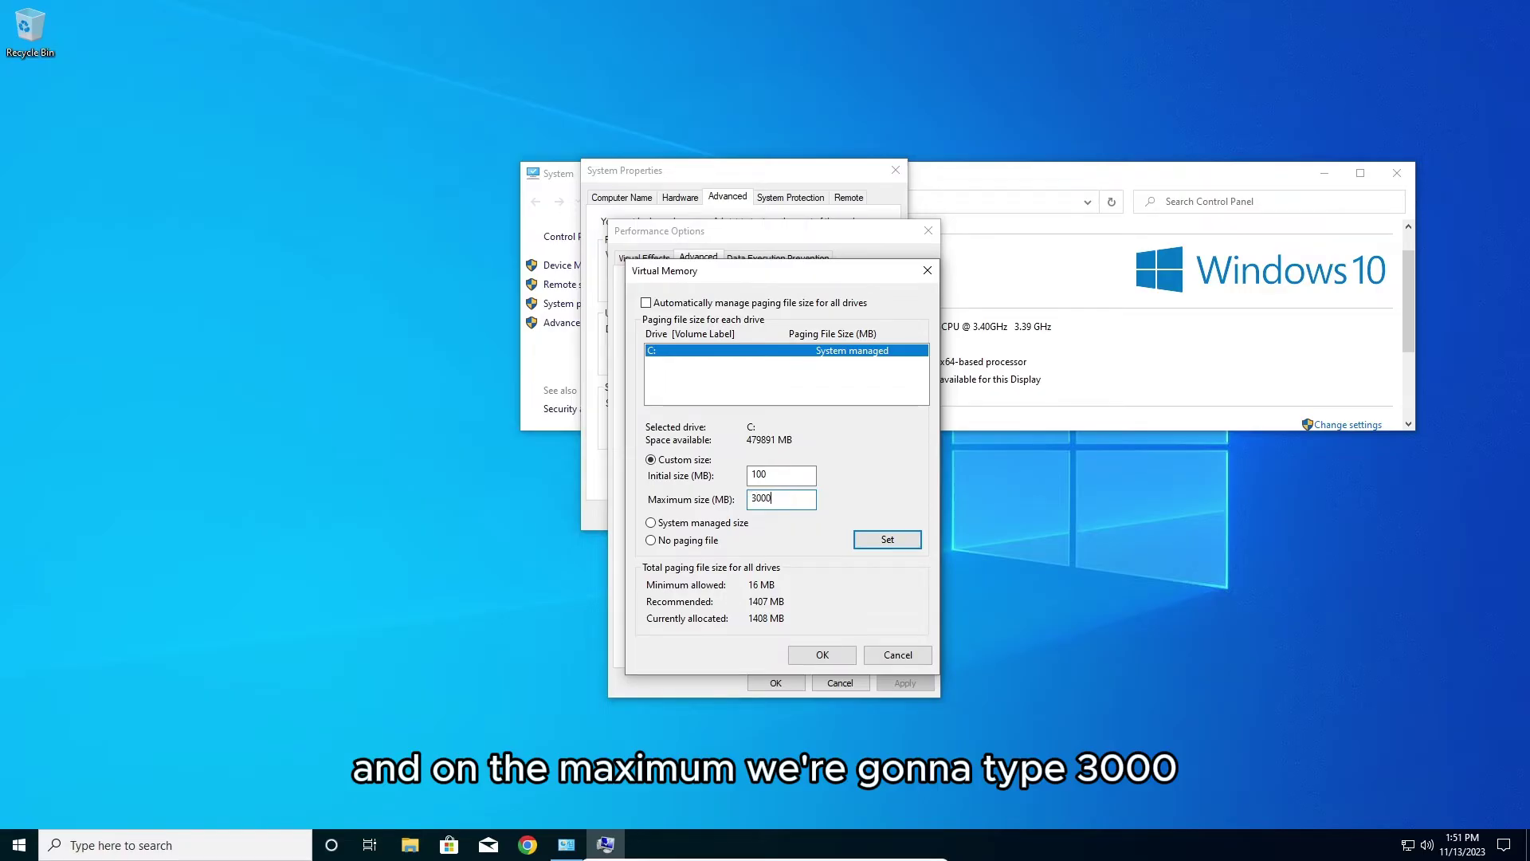
Confirm the virtual memory change, acknowledge the restart notice, and close all system settings windows
{"action": "left_click", "coordinate": [829, 657]}
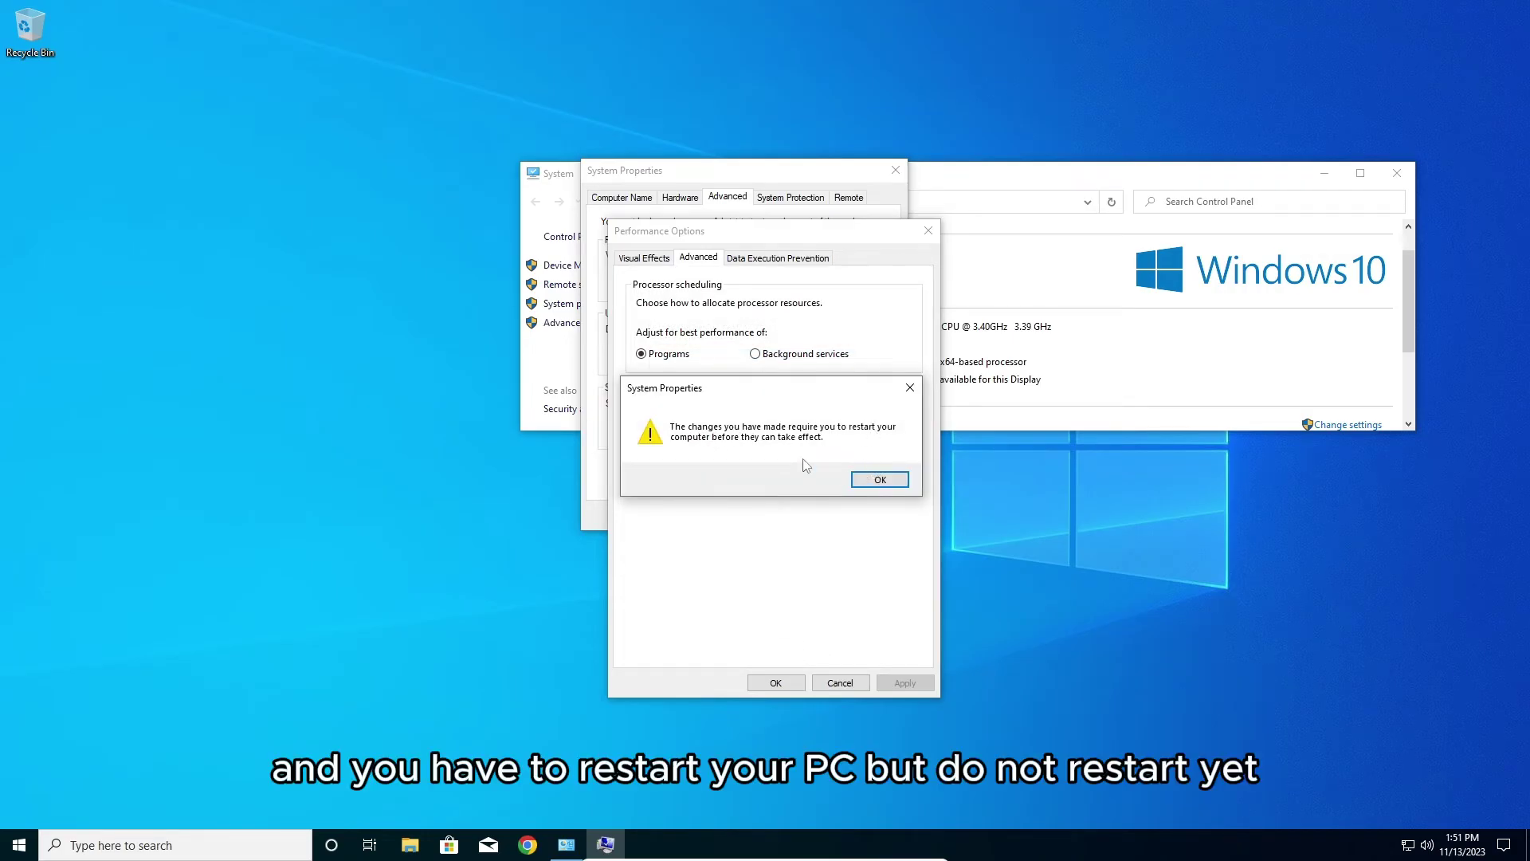
{"action": "left_click", "coordinate": [866, 479]}
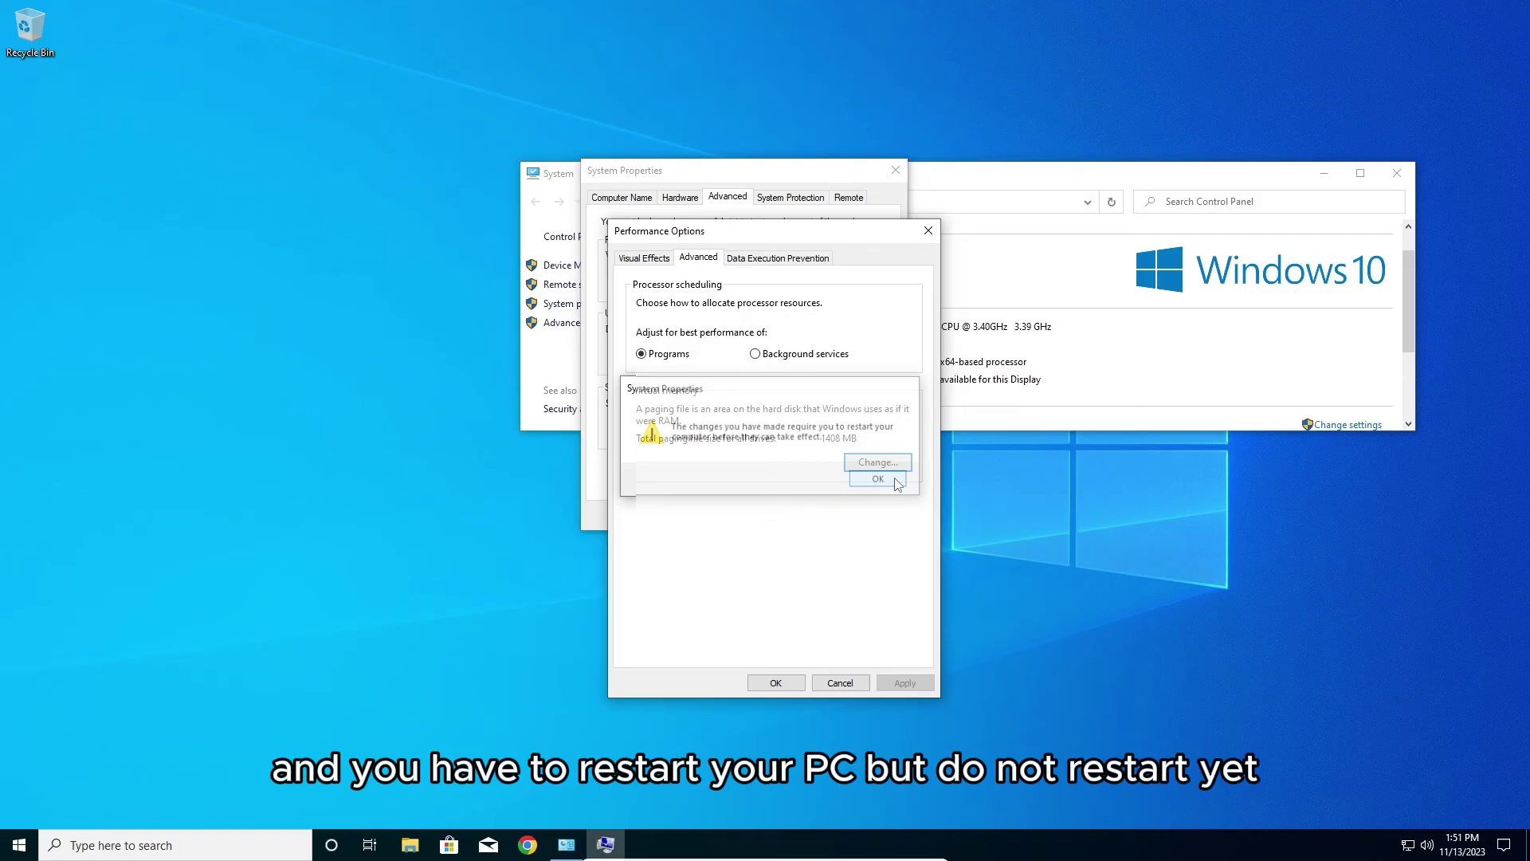
{"action": "left_click", "coordinate": [797, 683]}
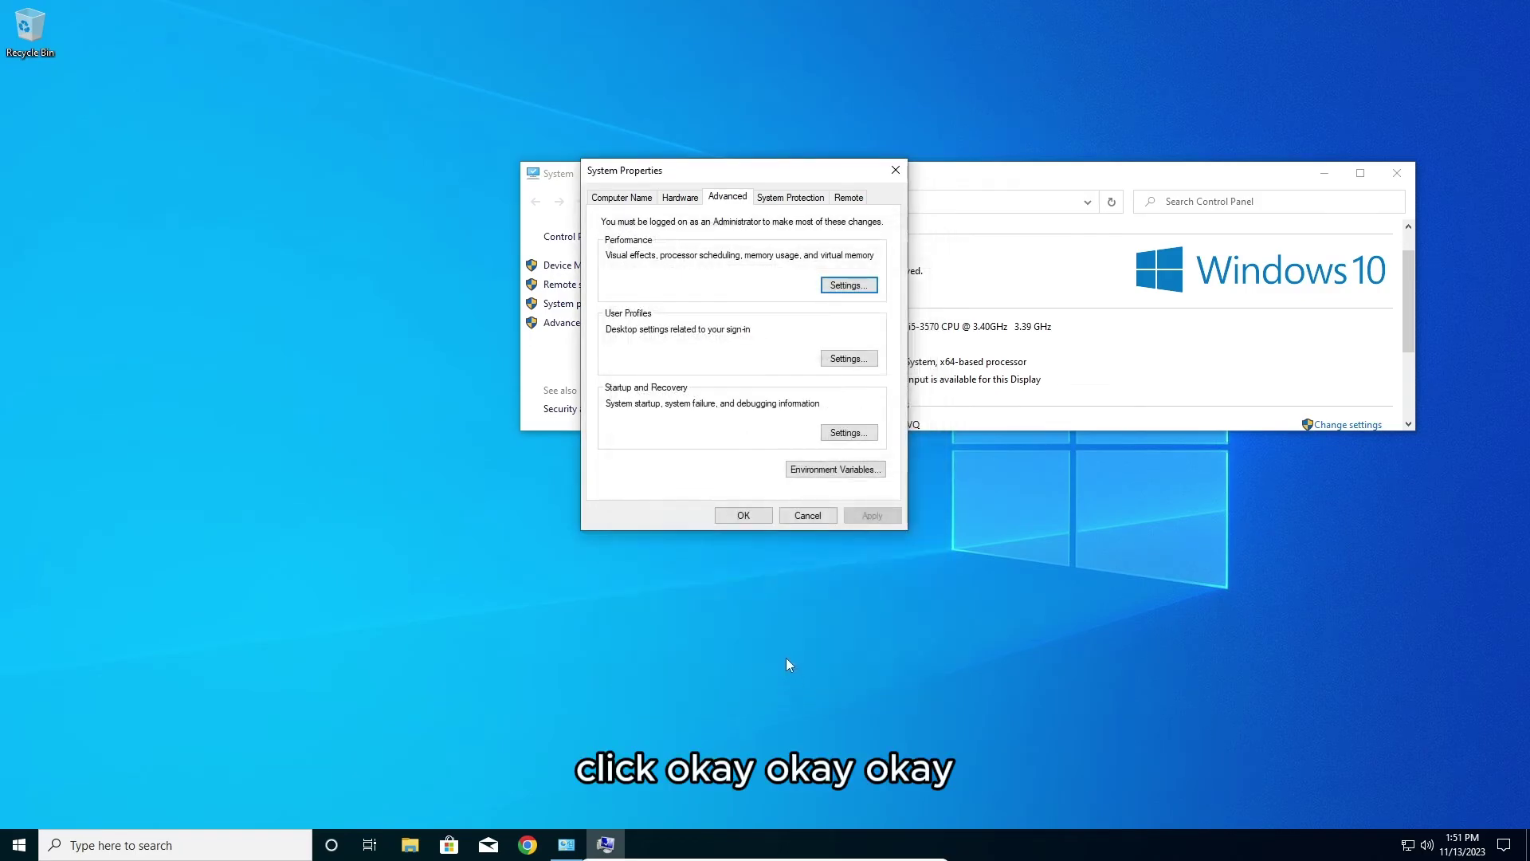
{"action": "left_click", "coordinate": [759, 519]}
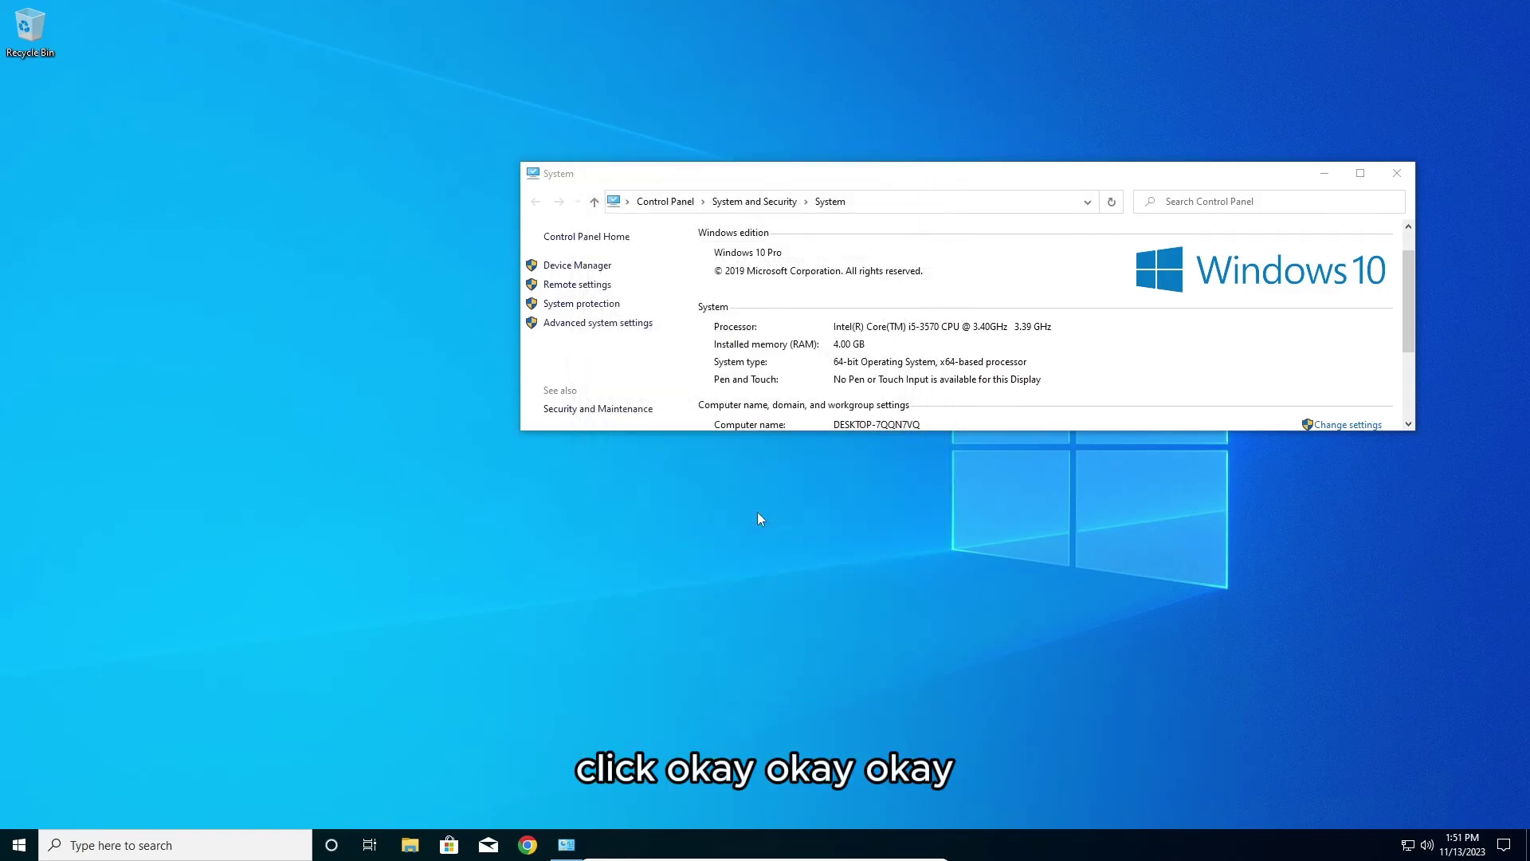
{"action": "left_click", "coordinate": [1396, 172]}
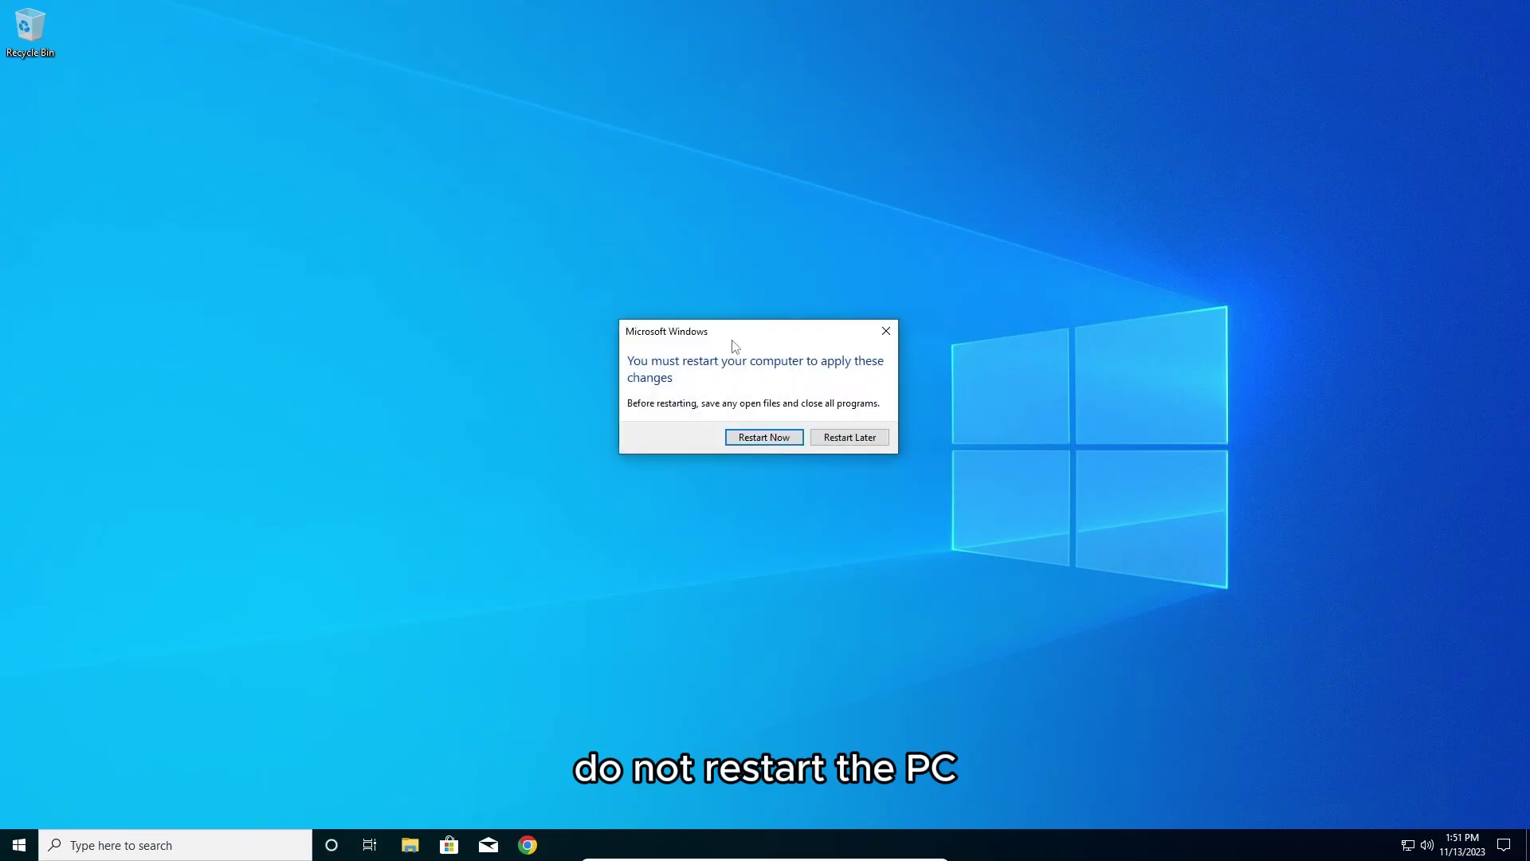
Choose Restart Later, then run %temp% from the Run dialog to open the Temp folder
{"action": "left_click", "coordinate": [876, 437]}
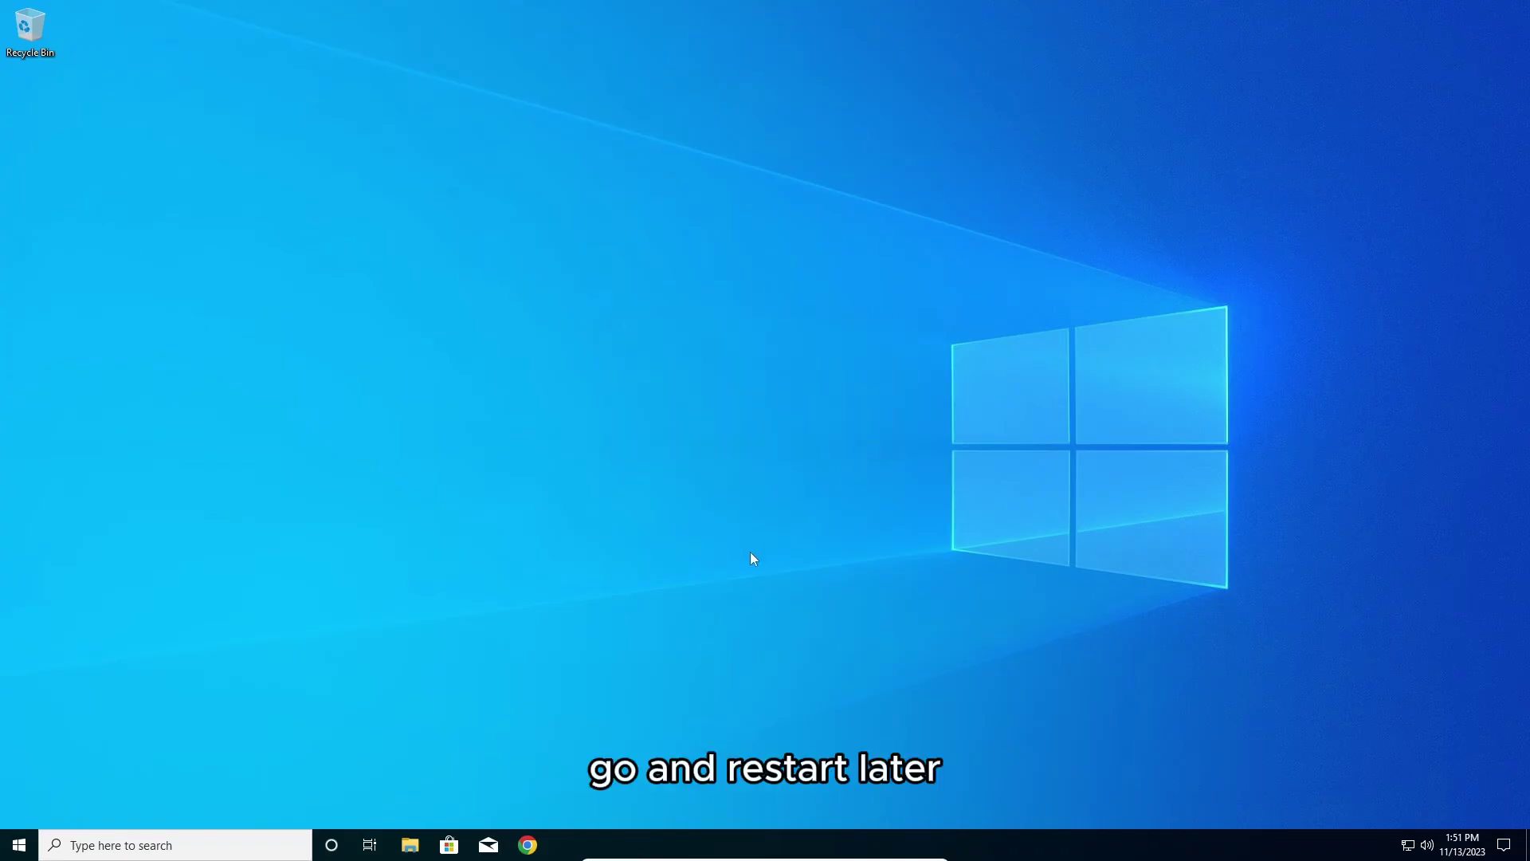
{"action": "left_click", "coordinate": [23, 843]}
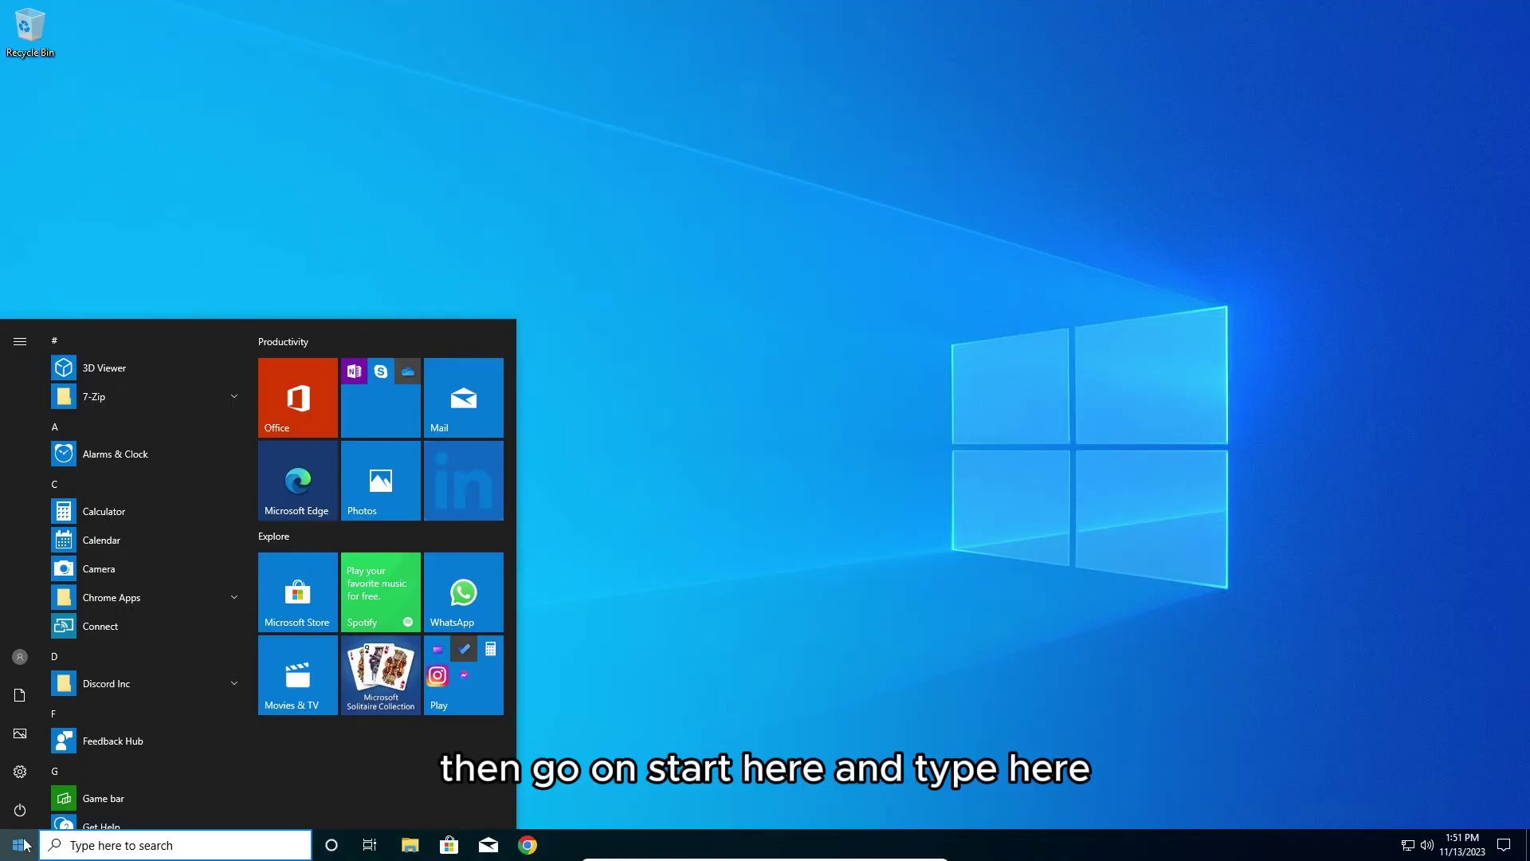
{"action": "type", "text": "run"}
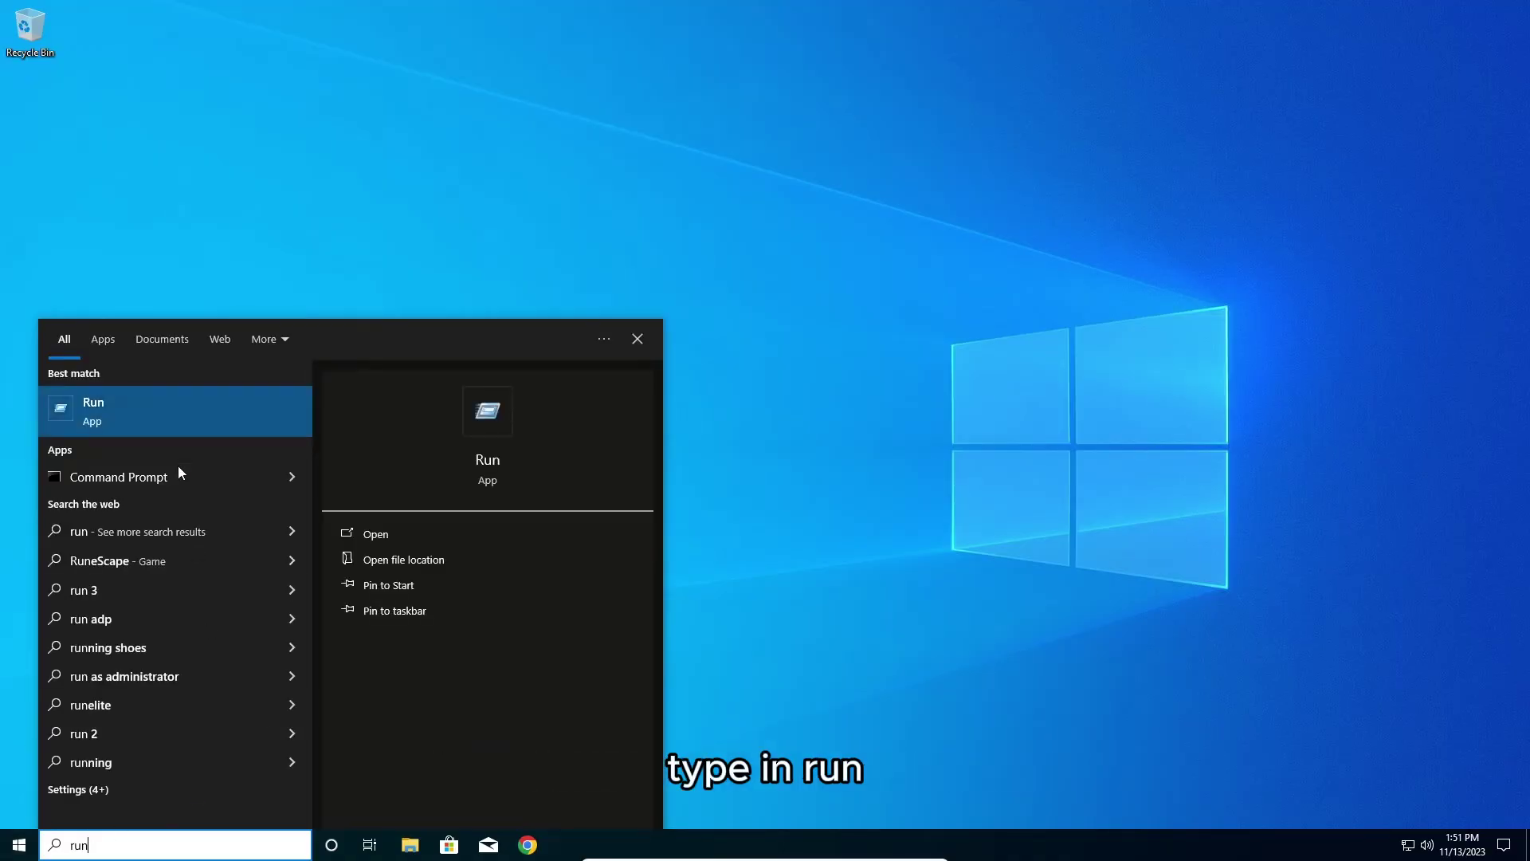
{"action": "left_click", "coordinate": [117, 406]}
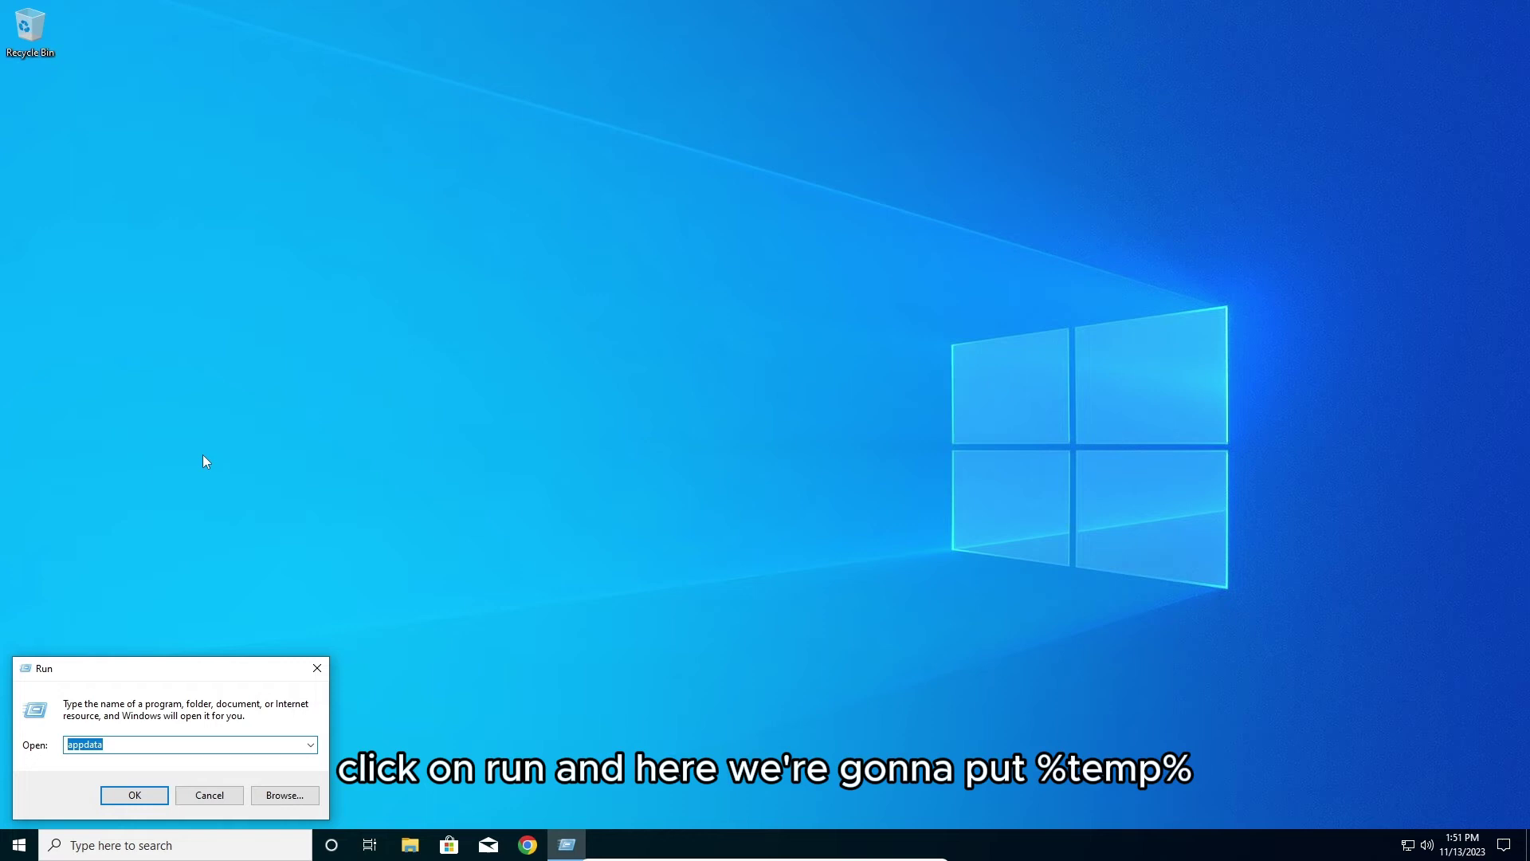
{"action": "type", "text": "%temp%"}
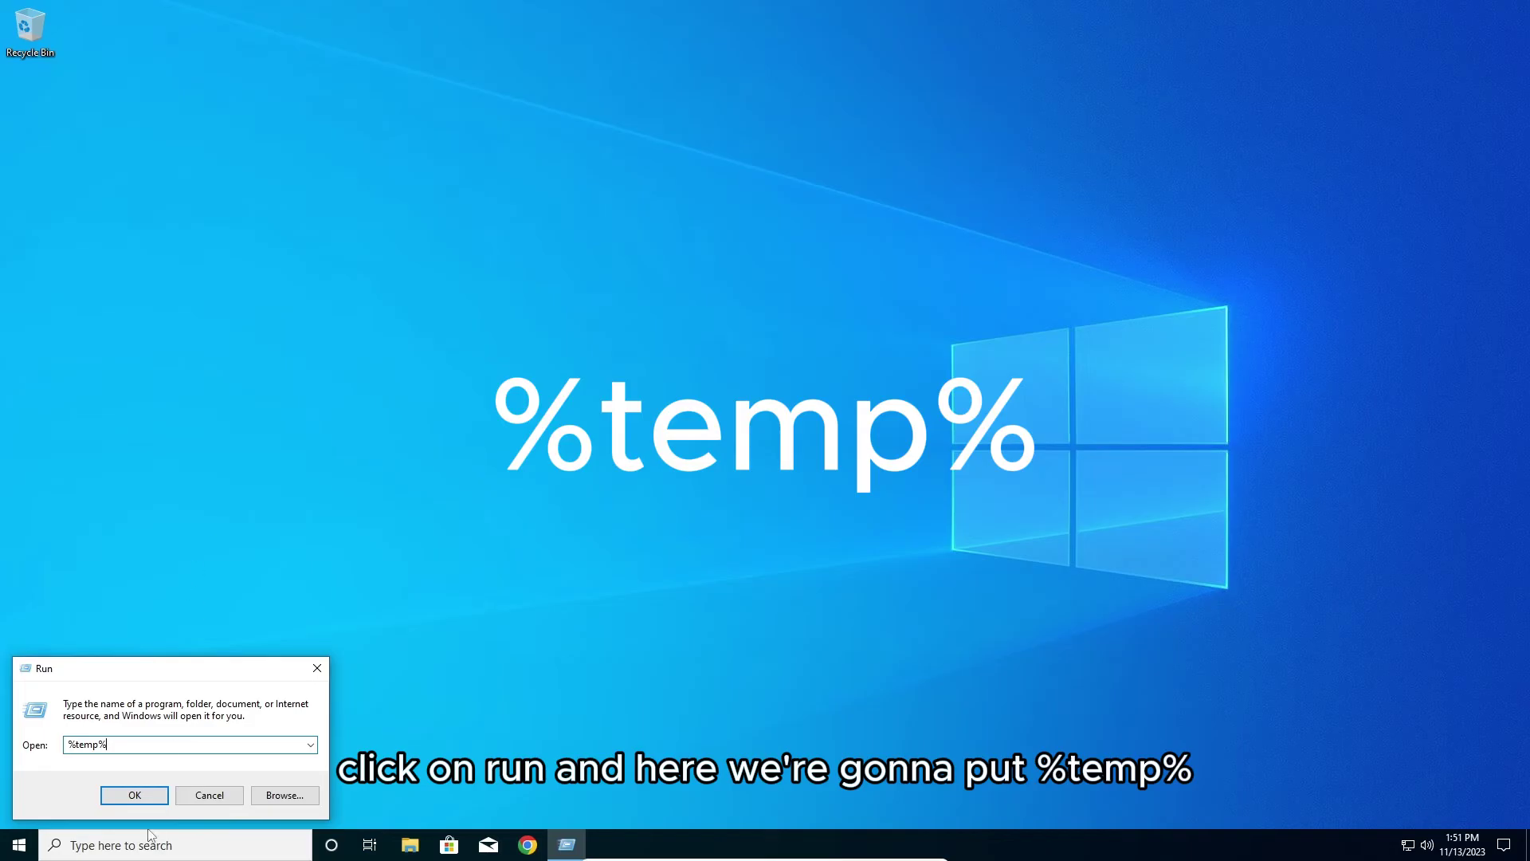
{"action": "left_click", "coordinate": [150, 794]}
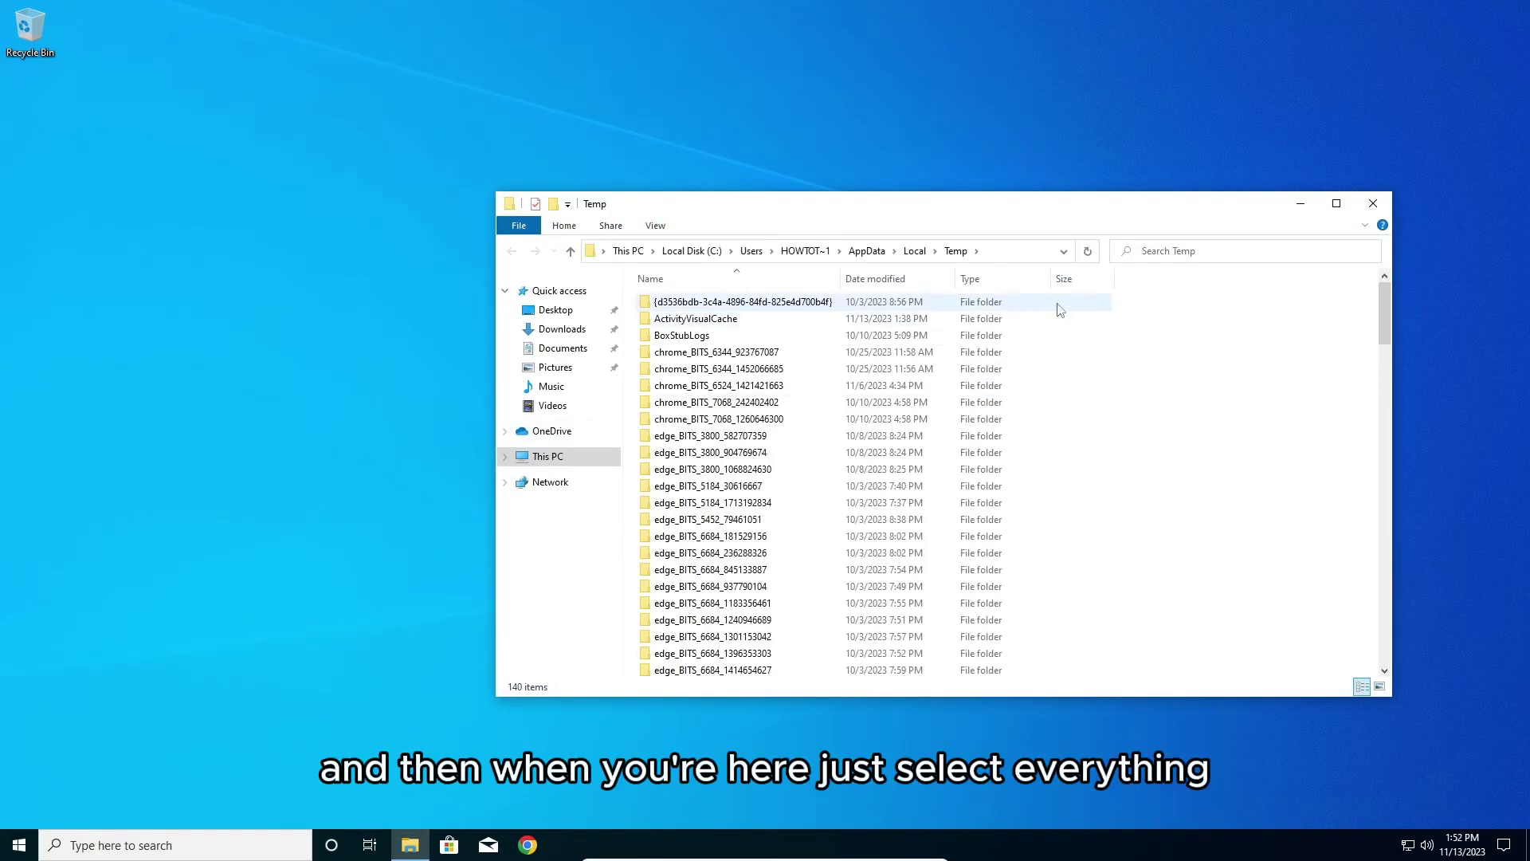
Select and delete everything in Temp, applying to all items and skipping files still in use
{"action": "left_click_drag", "start_coordinate": [1191, 298], "coordinate": [720, 759]}
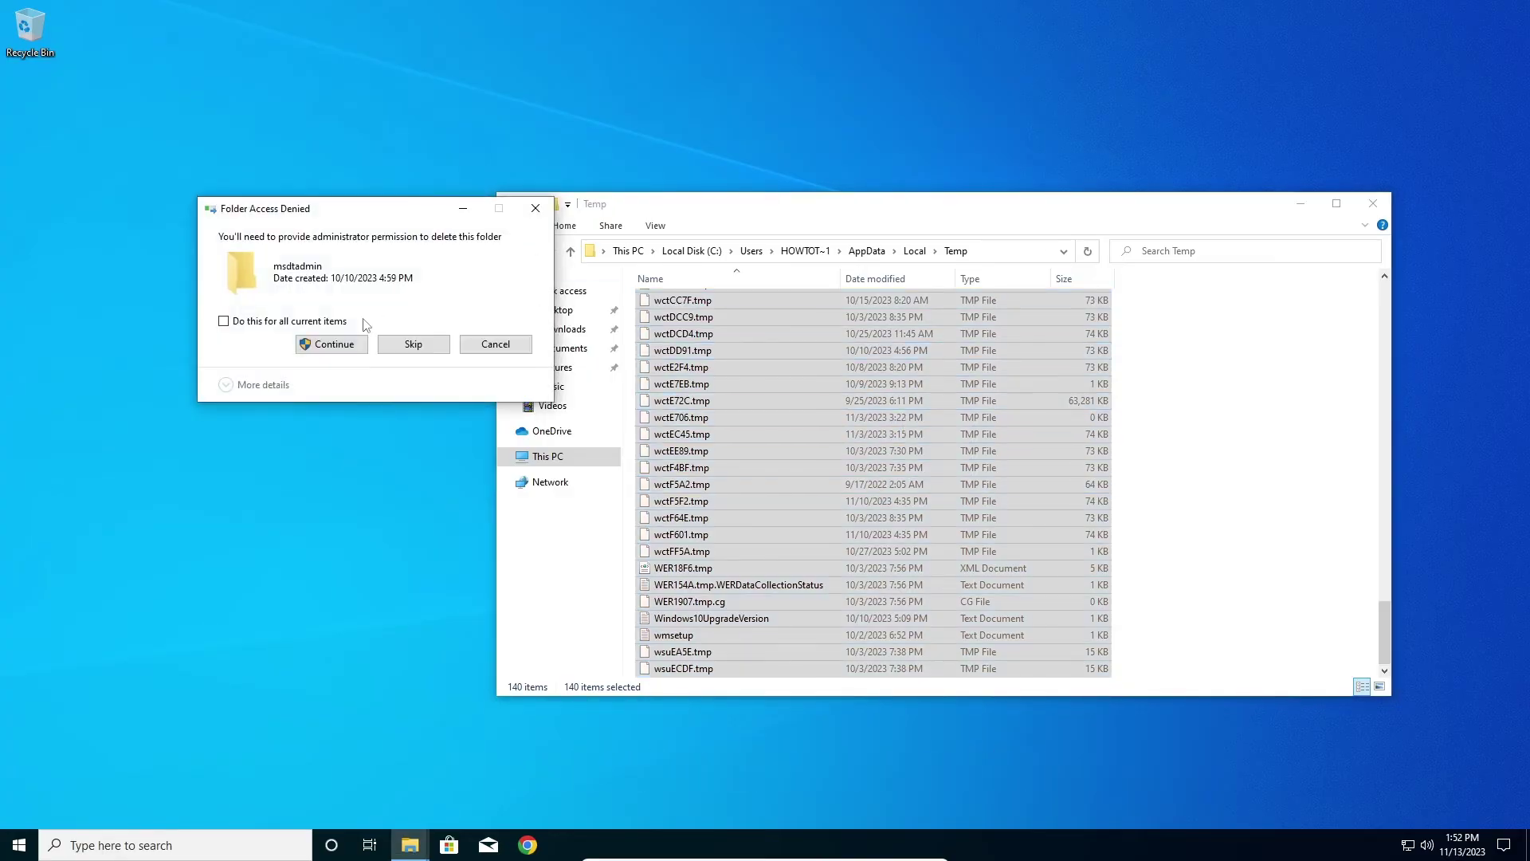
{"action": "left_click", "coordinate": [232, 322]}
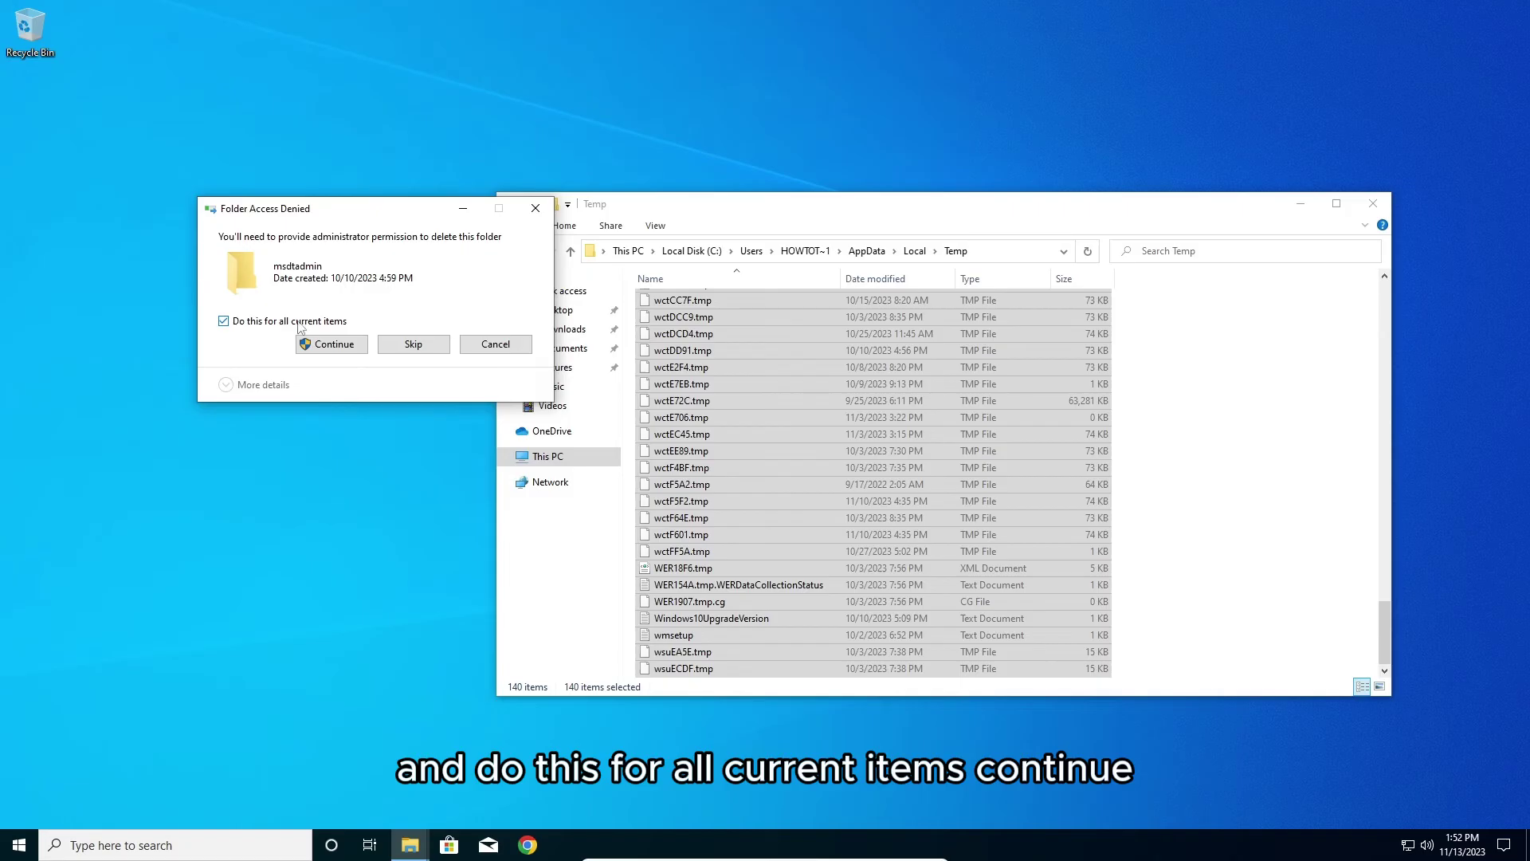
{"action": "left_click", "coordinate": [356, 344]}
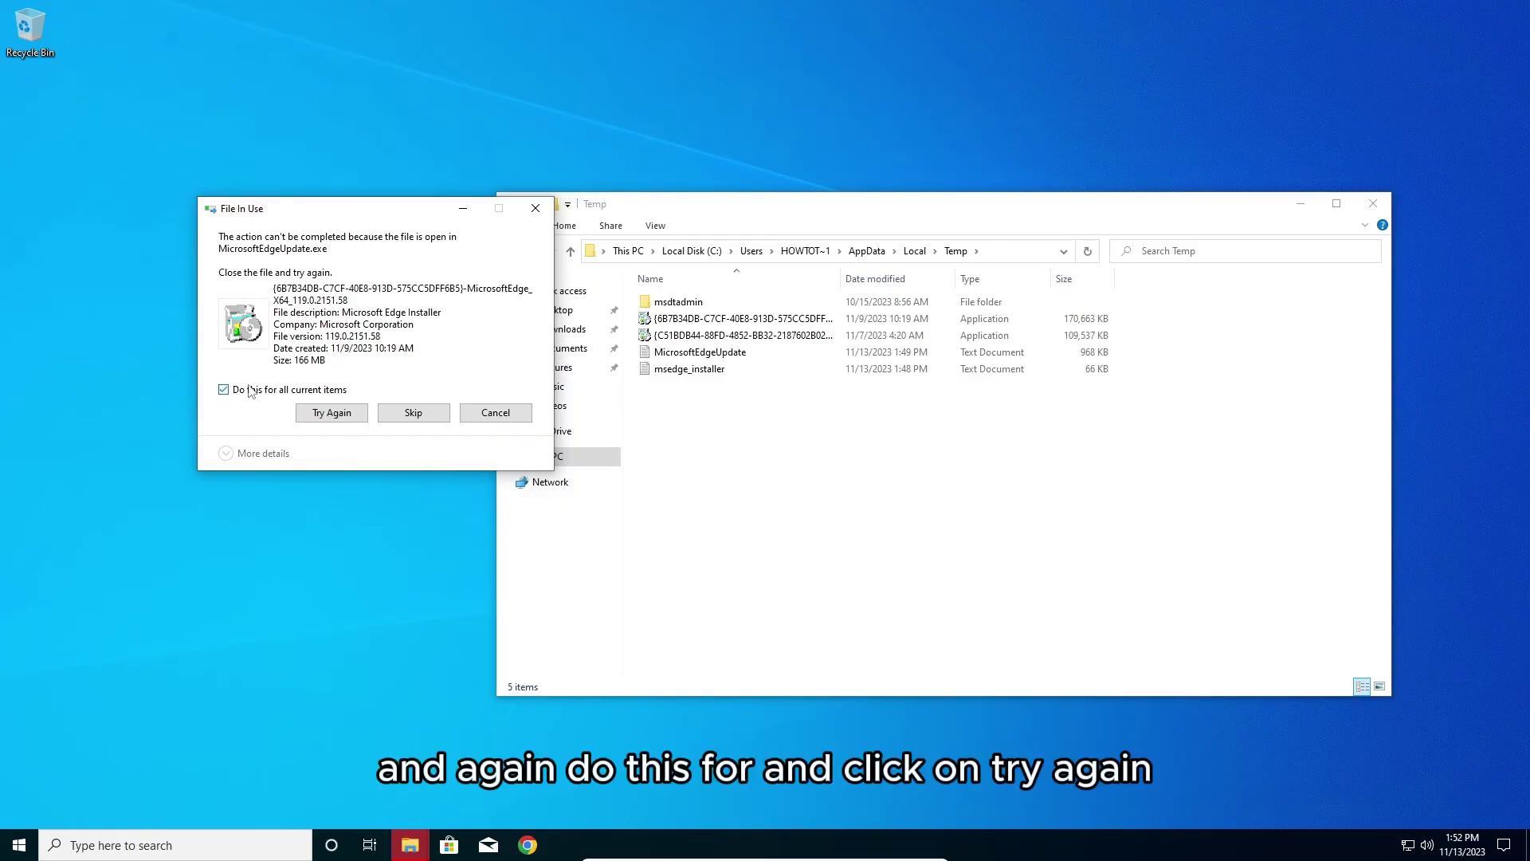
{"action": "left_click", "coordinate": [250, 389]}
{"action": "left_click", "coordinate": [350, 415]}
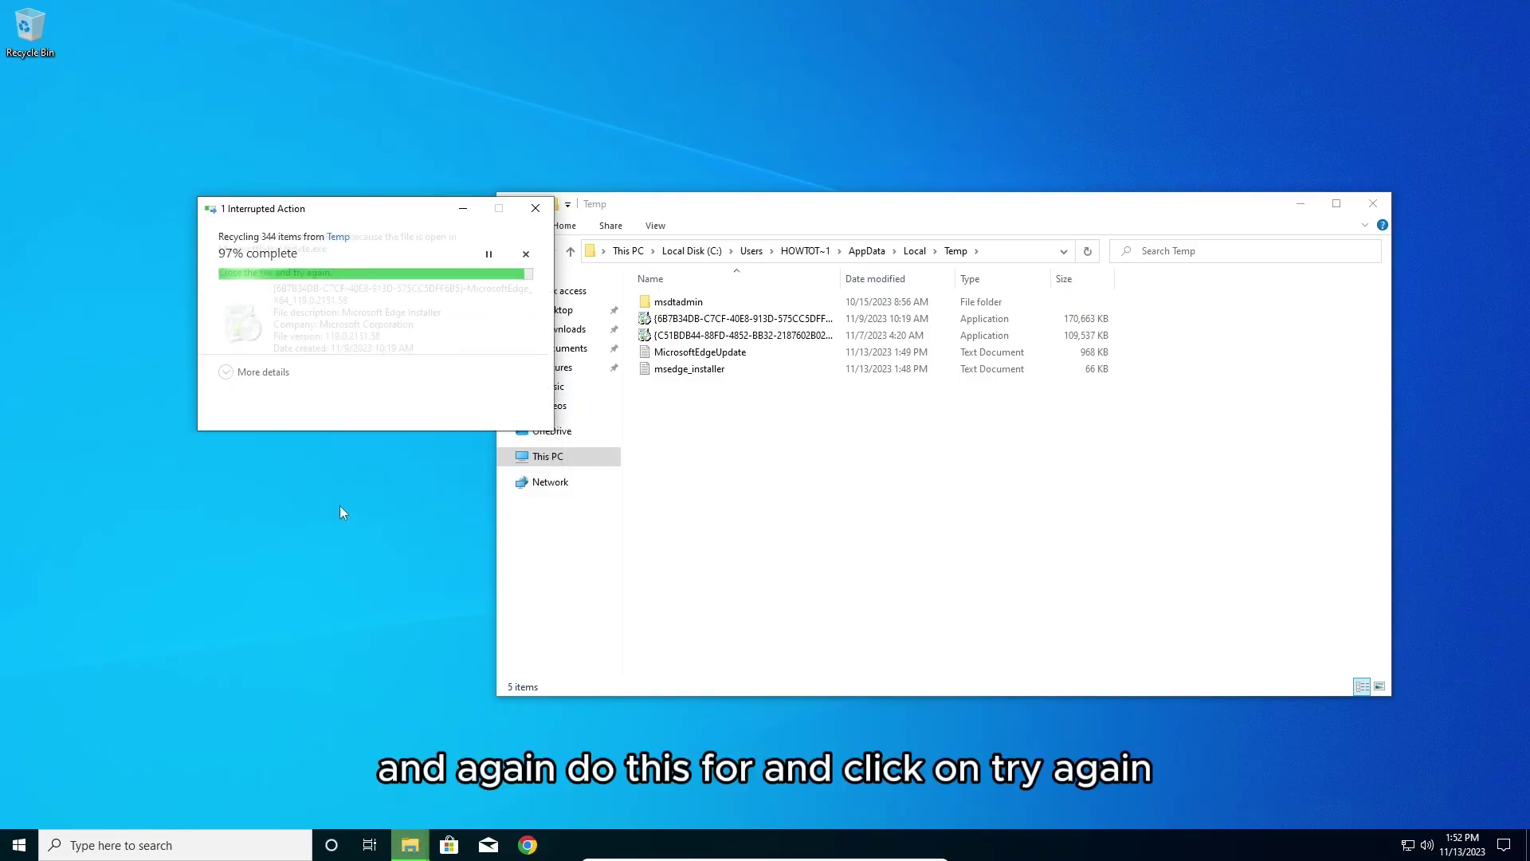
{"action": "left_click", "coordinate": [254, 390]}
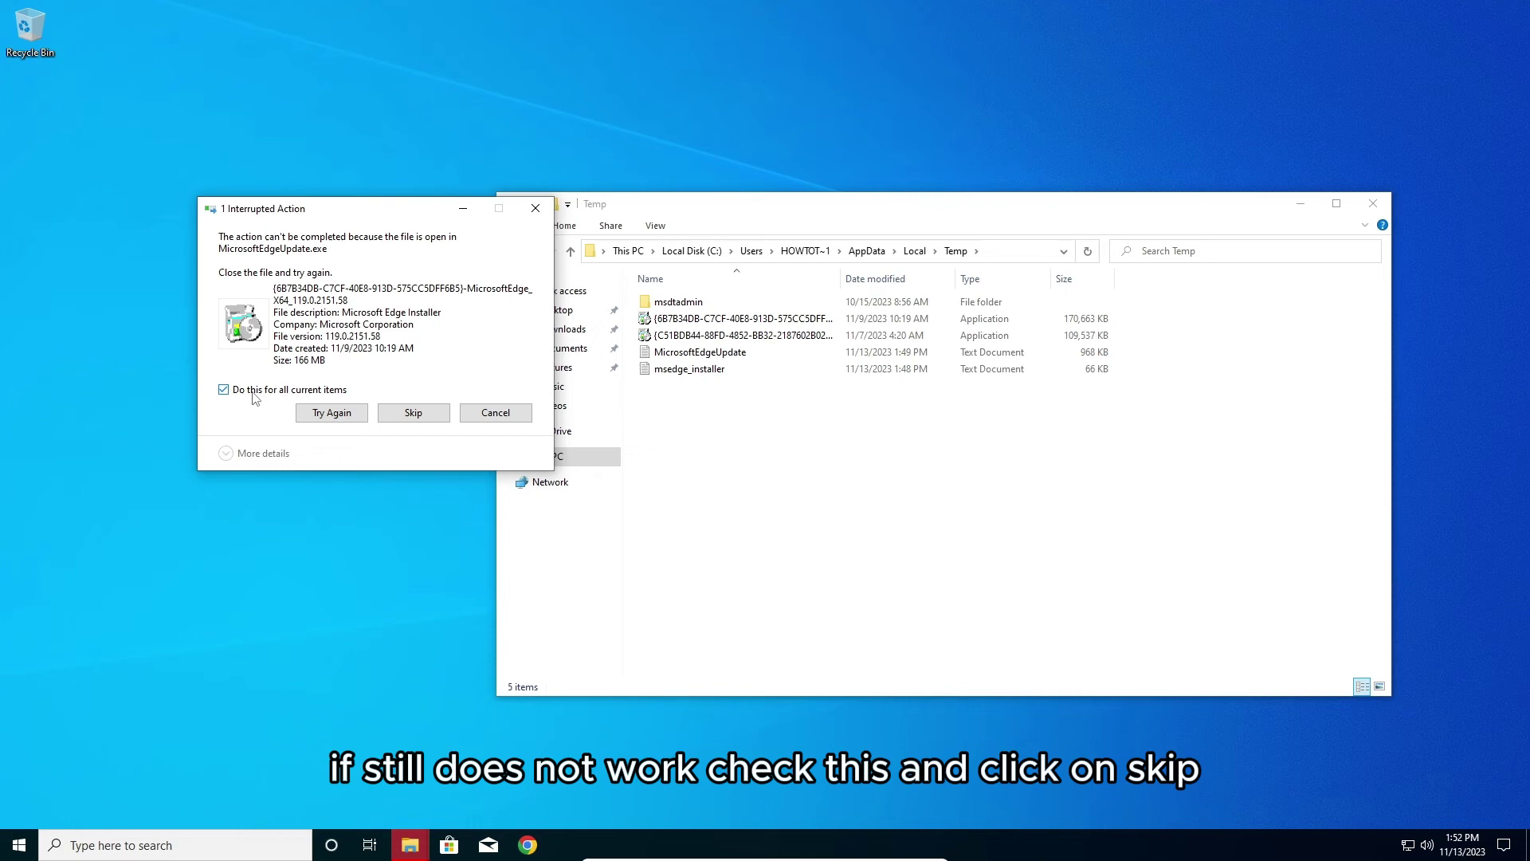
{"action": "left_click", "coordinate": [413, 413]}
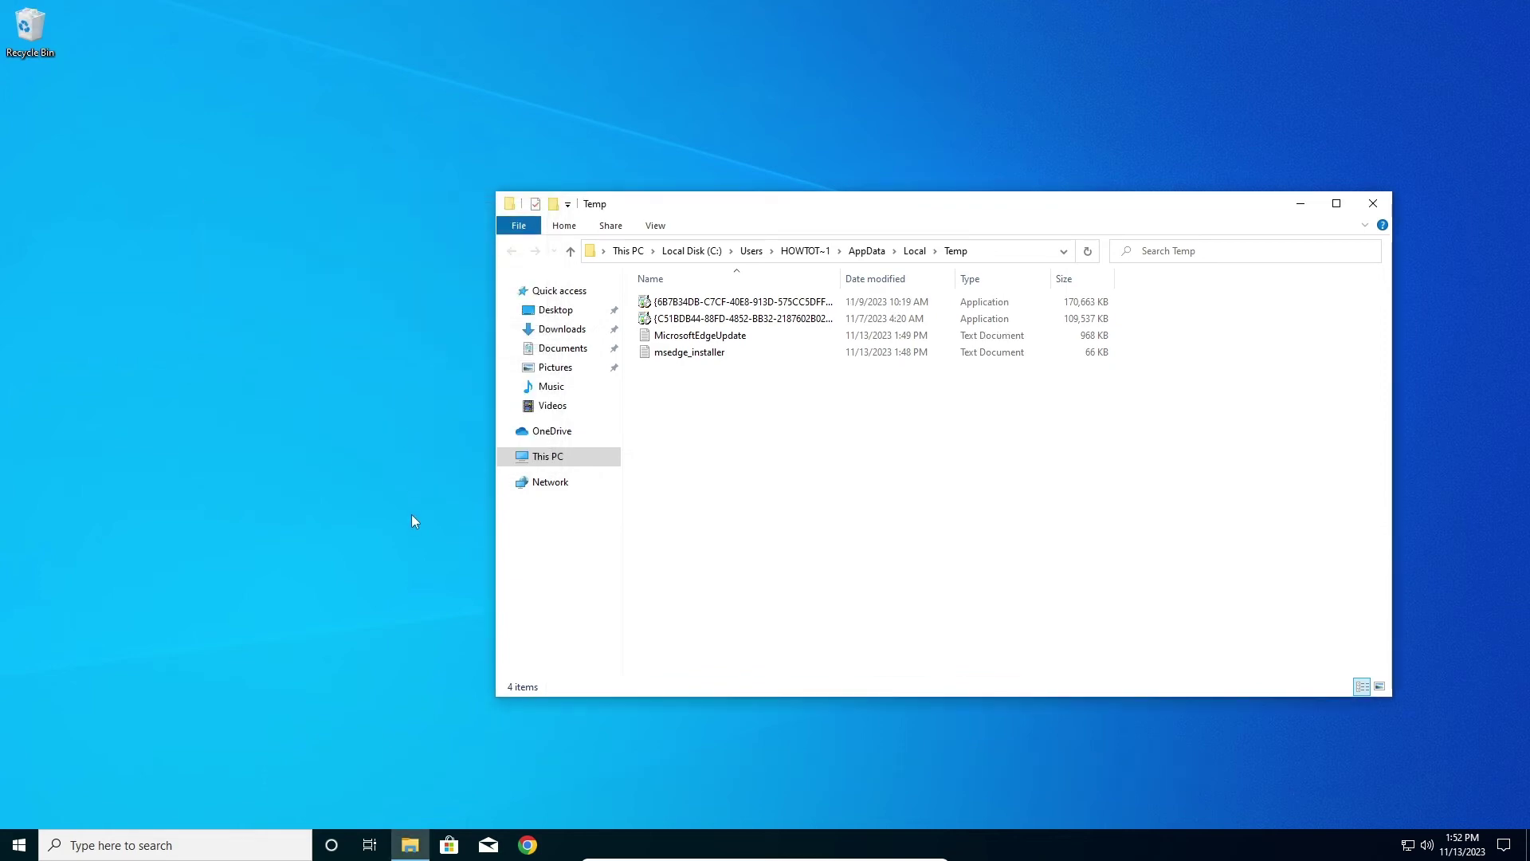
Close the Temp folder and empty the Recycle Bin, allowing deletion of the protected msdtadmin folder
{"action": "left_click", "coordinate": [1372, 203]}
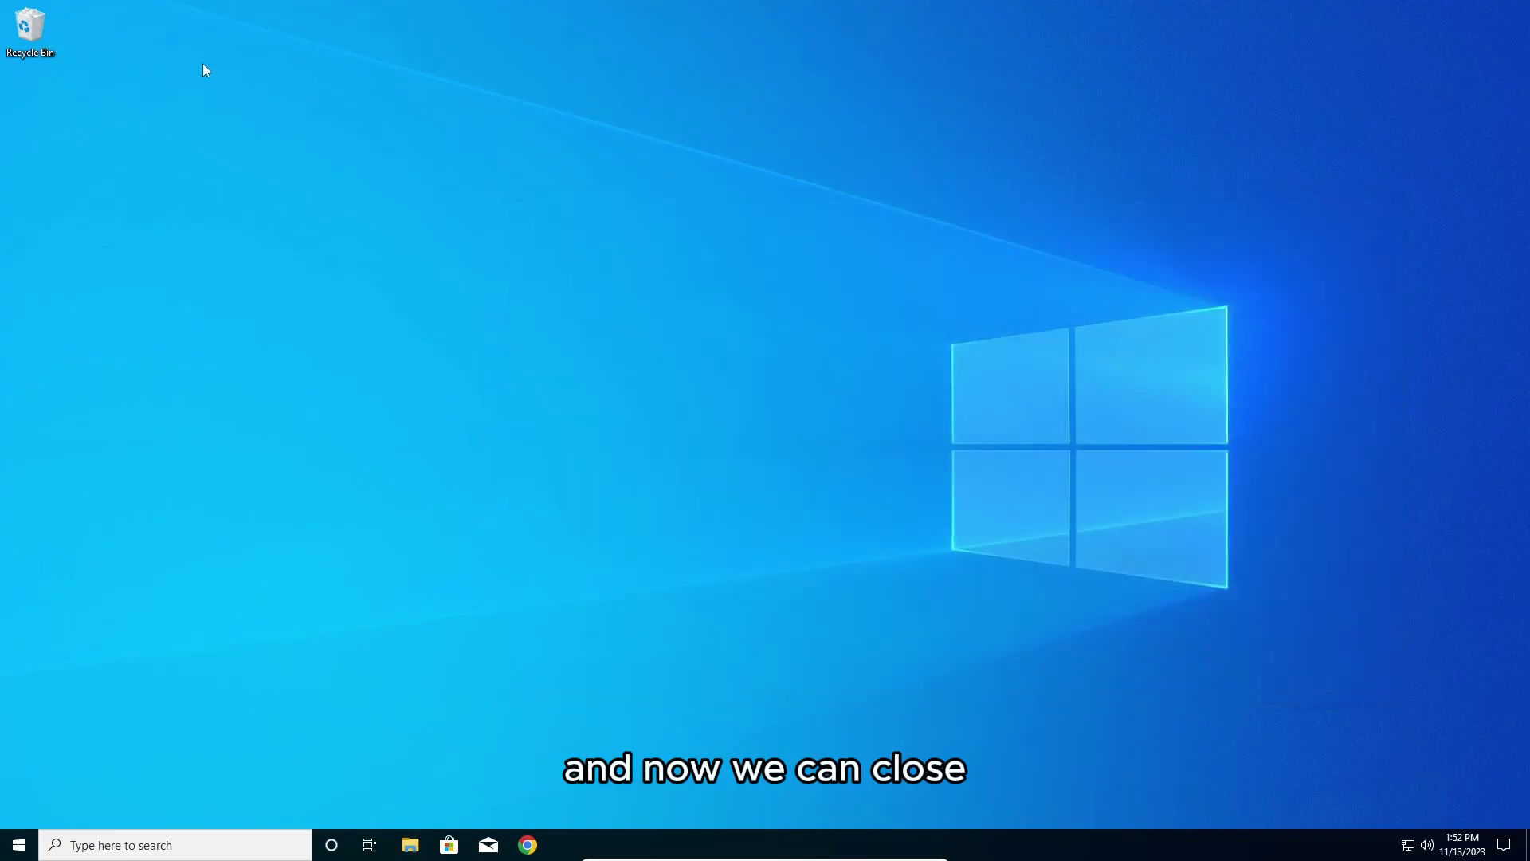
{"action": "right_click", "coordinate": [42, 29]}
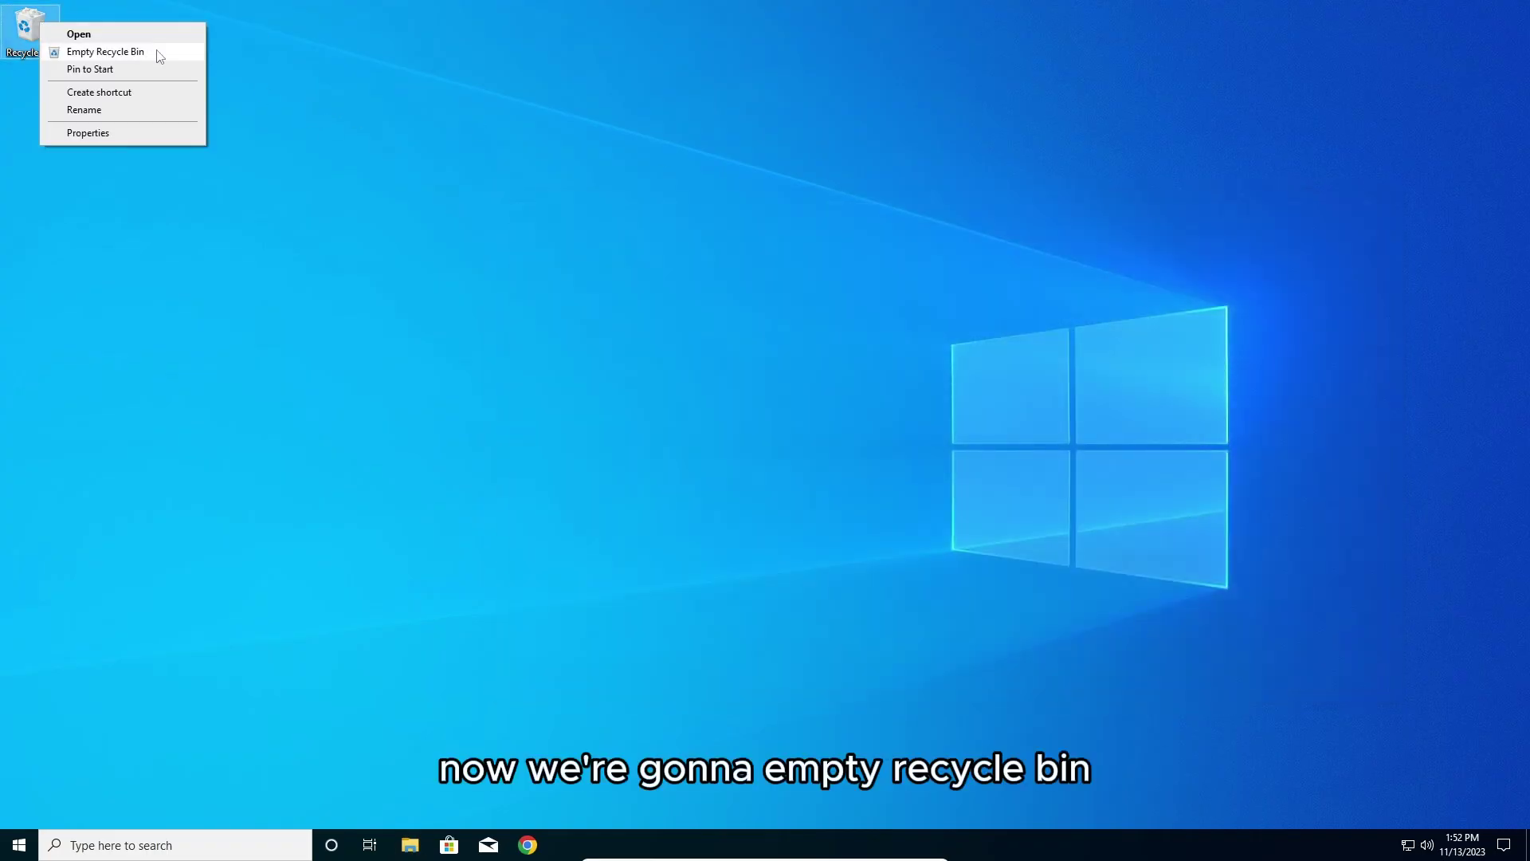
{"action": "left_click", "coordinate": [156, 55]}
{"action": "left_click", "coordinate": [826, 434]}
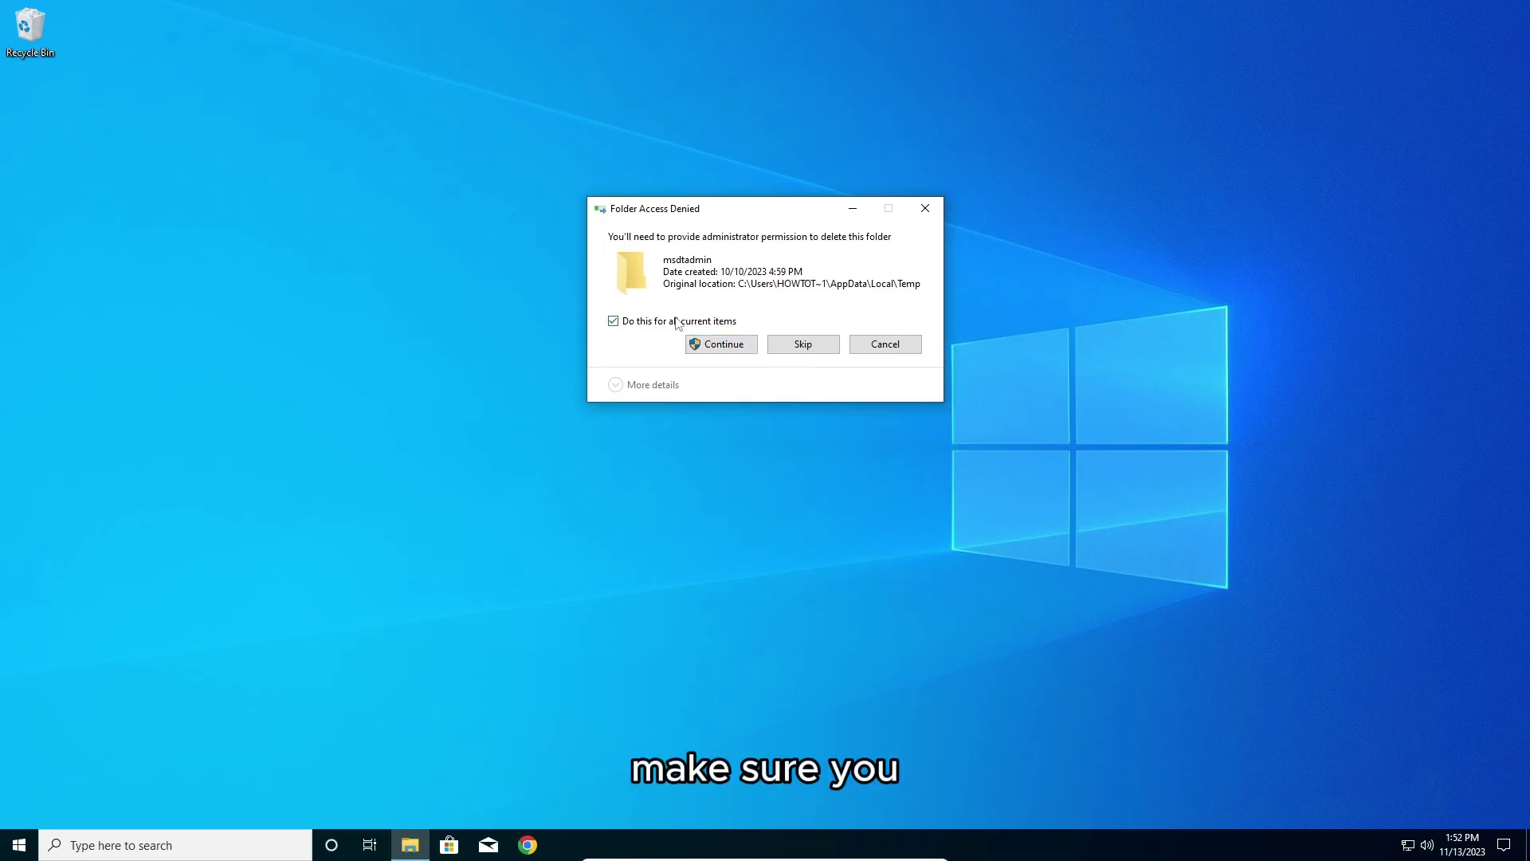
{"action": "left_click", "coordinate": [750, 345]}
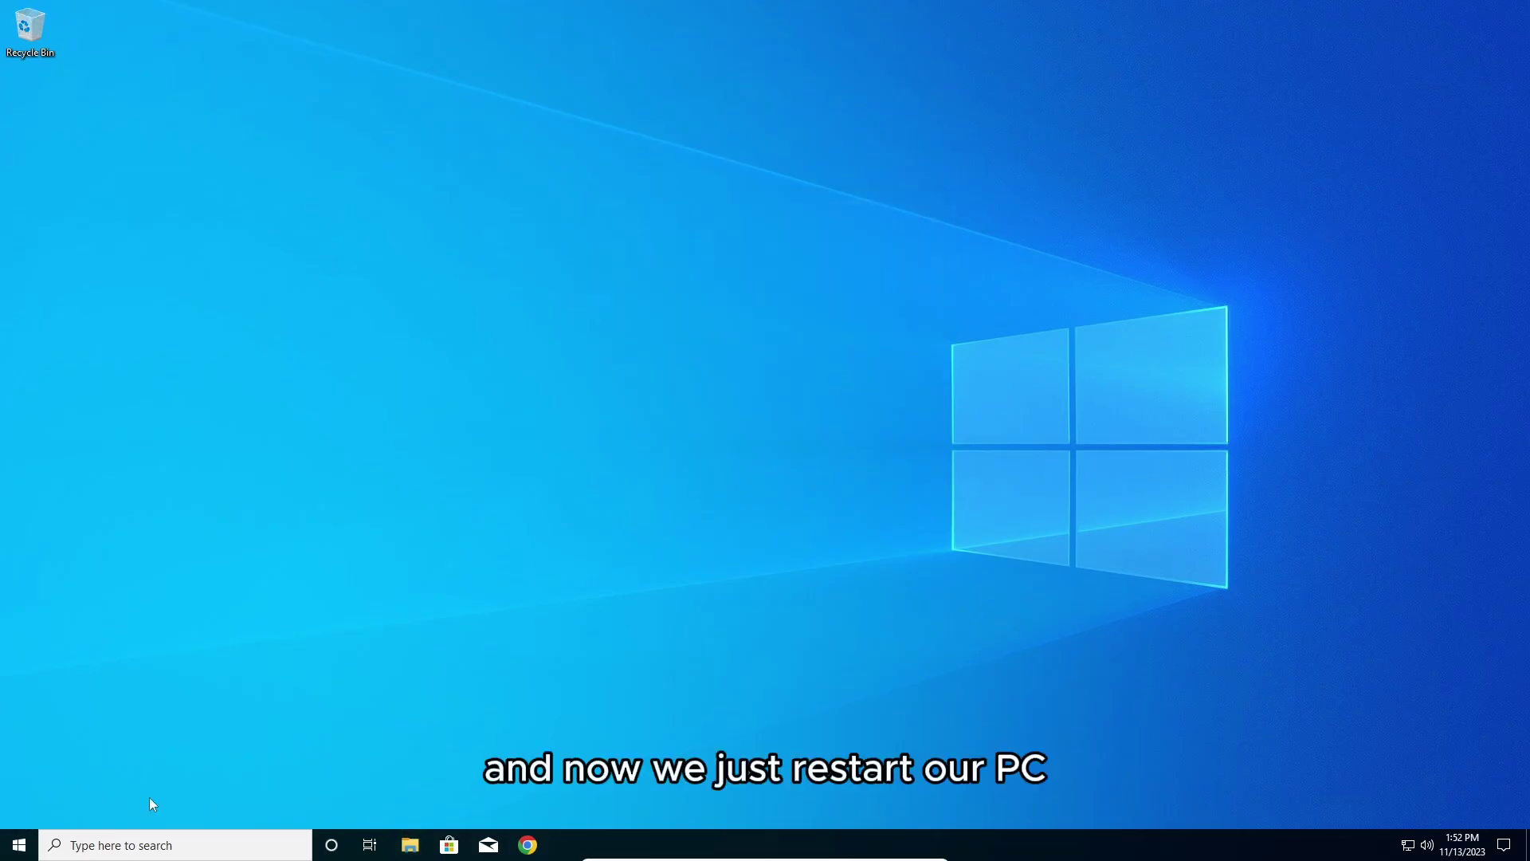
{"action": "left_click", "coordinate": [19, 845]}
{"action": "left_click", "coordinate": [20, 809]}
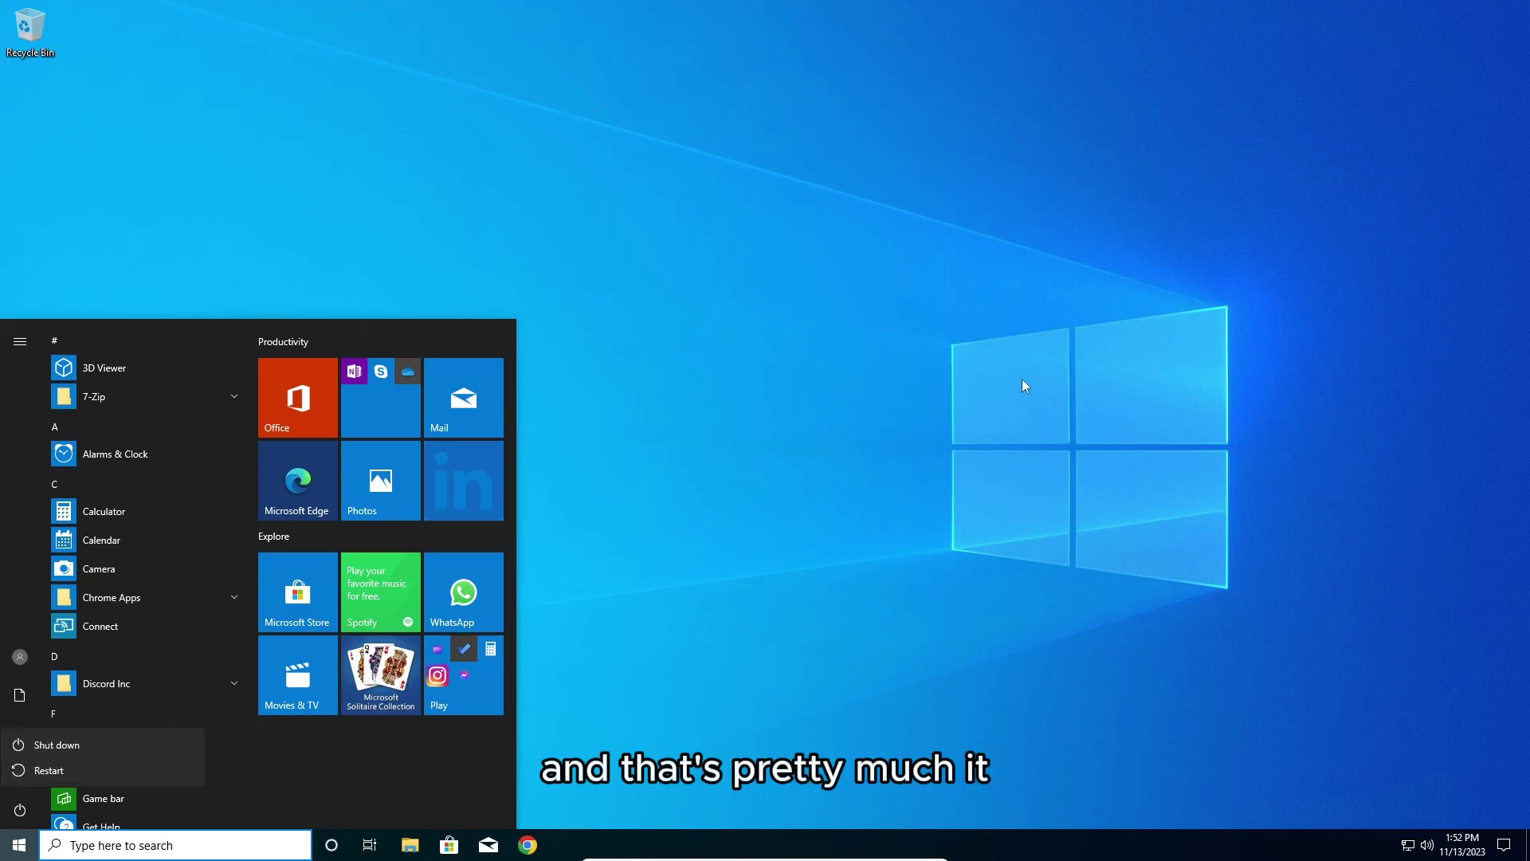
{"action": "key", "text": "Escape"}
{"action": "key", "text": "Escape"}
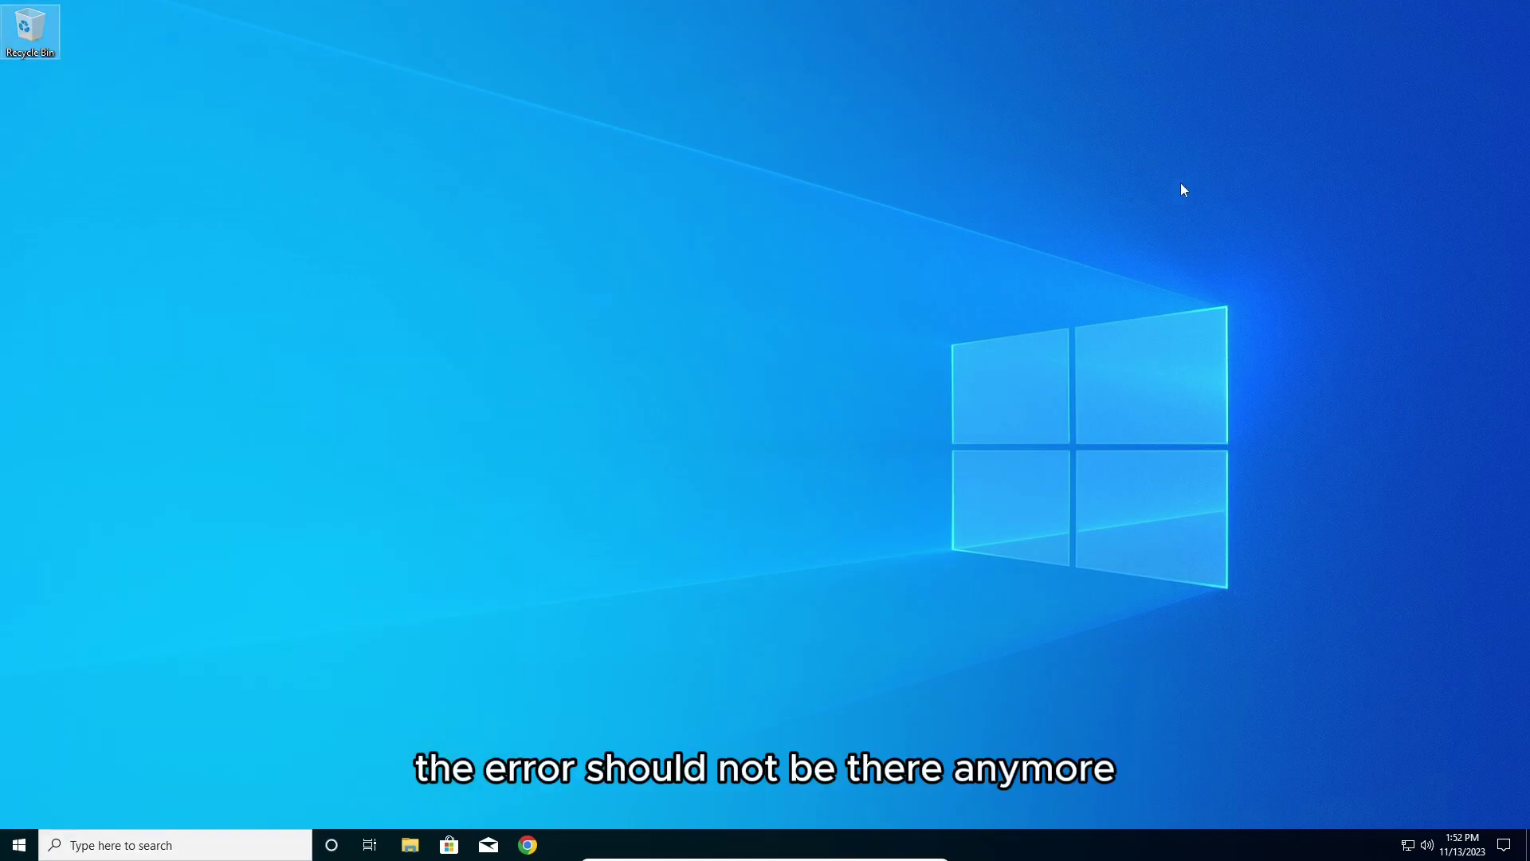